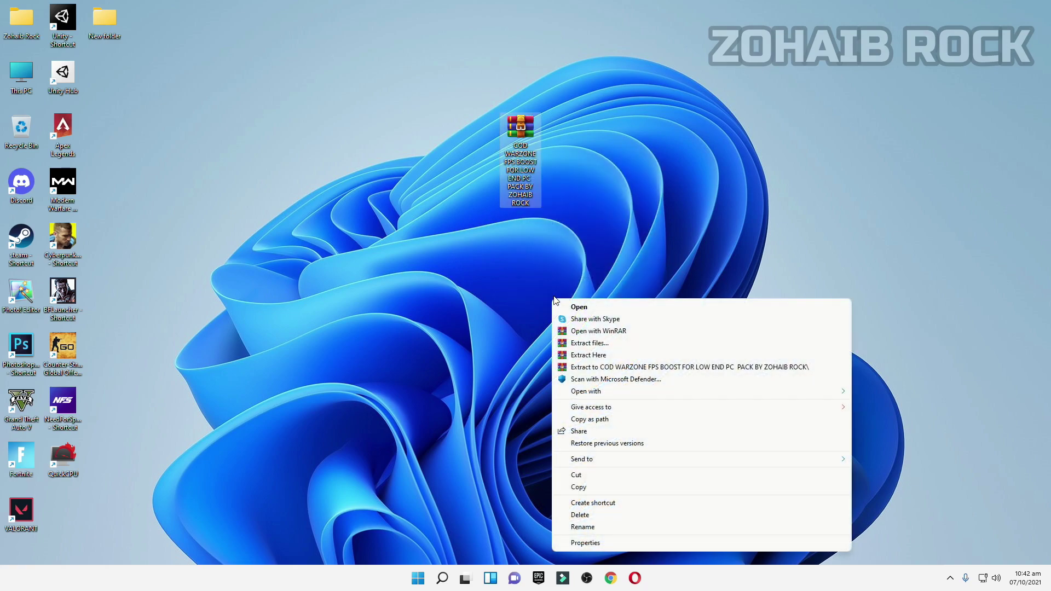
Step: Extract the COD WARZONE FPS BOOST archive onto the desktop and move the archive to the Recycle Bin
{"action": "left_click", "coordinate": [594, 357]}
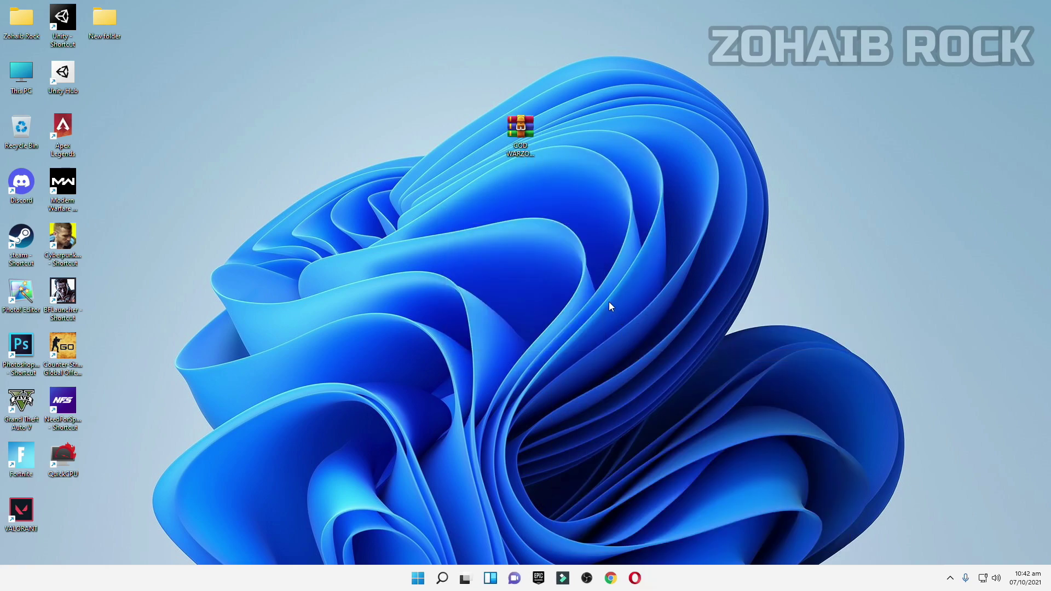
{"action": "left_click_drag", "start_coordinate": [480, 153], "coordinate": [22, 131]}
Step: Open the extracted FPS boost folder in a non-maximized window and enter its "1 Windows Settings Best (Registry)" folder
{"action": "double_click", "coordinate": [495, 129]}
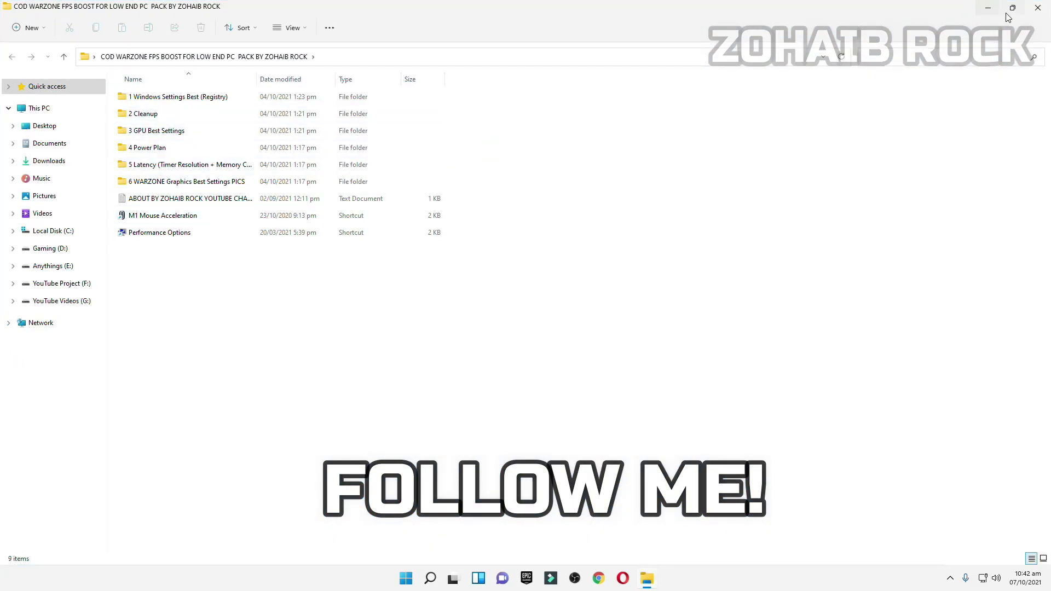
{"action": "left_click", "coordinate": [1014, 8]}
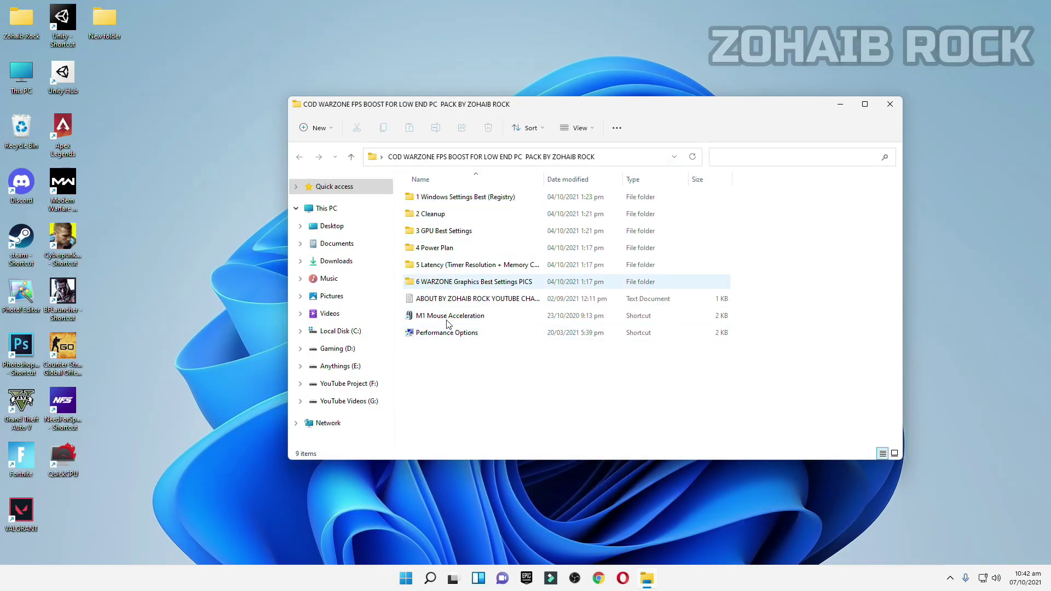
{"action": "left_click", "coordinate": [439, 198]}
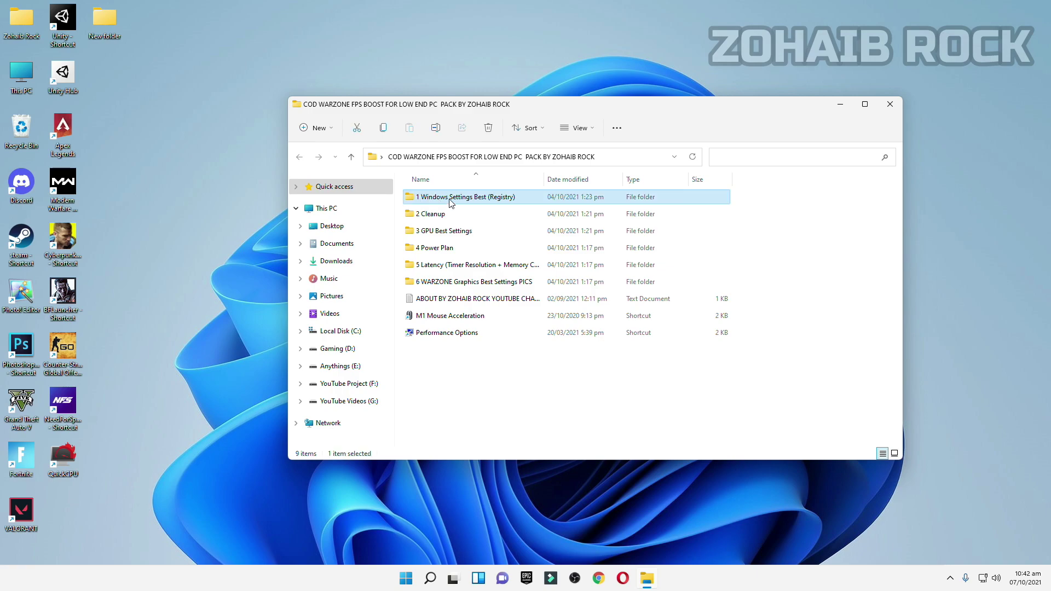
{"action": "double_click", "coordinate": [449, 200]}
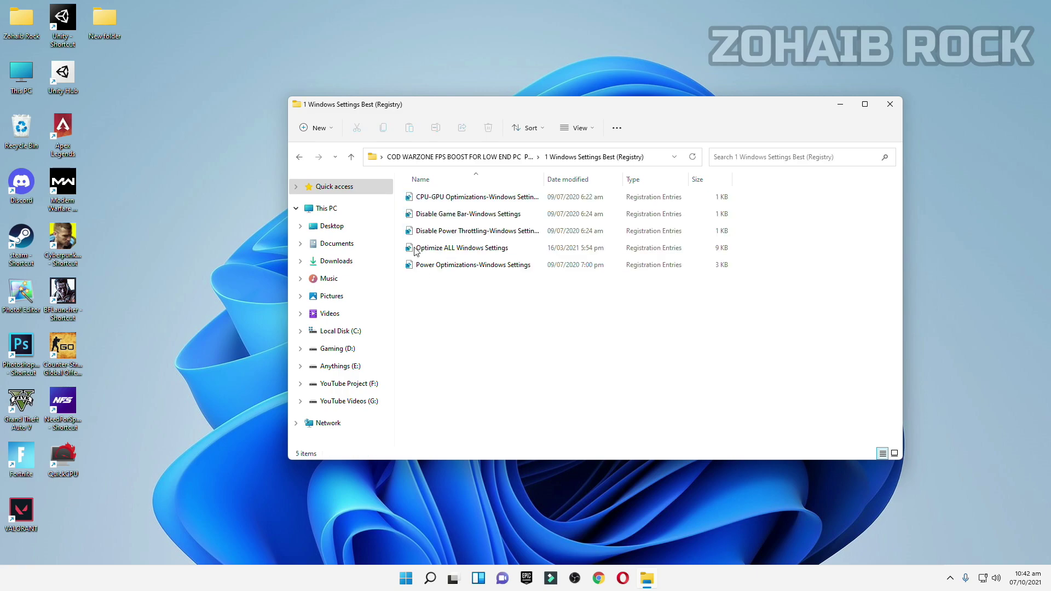
{"action": "left_click", "coordinate": [405, 578]}
{"action": "left_click", "coordinate": [607, 309]}
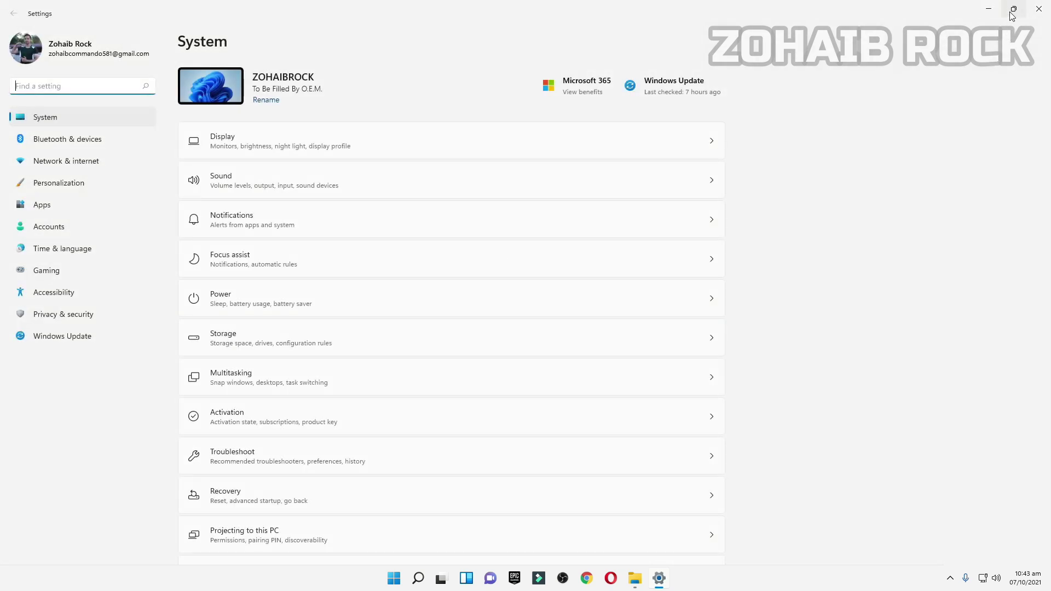
{"action": "left_click", "coordinate": [1014, 9]}
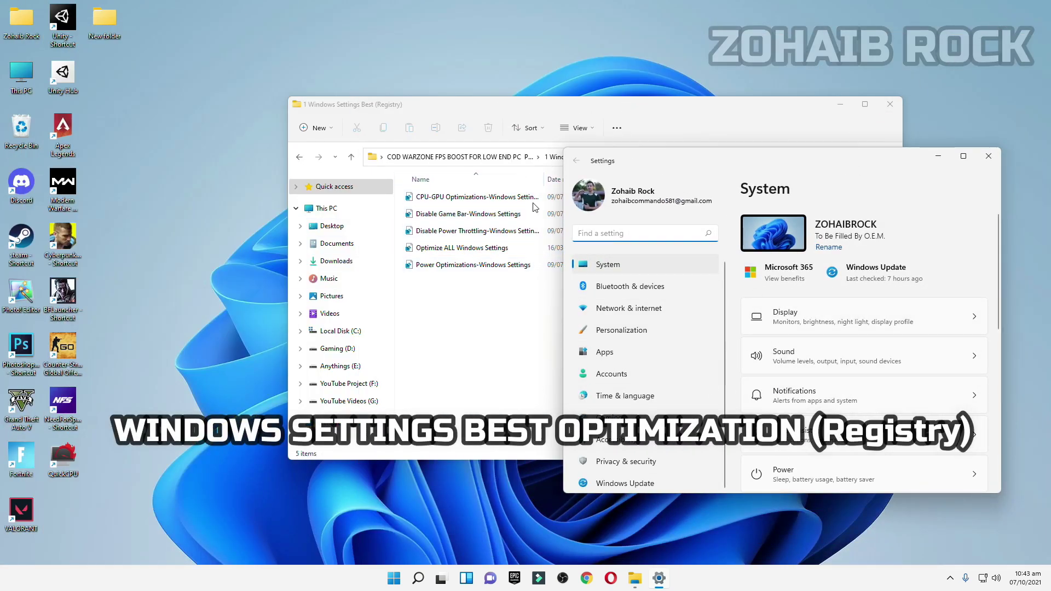
{"action": "left_click", "coordinate": [988, 156]}
Step: Merge the CPU-GPU Optimizations and Disable Power Throttling registration entries into the Windows registry
{"action": "double_click", "coordinate": [511, 202]}
{"action": "left_click", "coordinate": [604, 306]}
{"action": "left_click", "coordinate": [631, 287]}
{"action": "double_click", "coordinate": [476, 231]}
{"action": "left_click", "coordinate": [604, 306]}
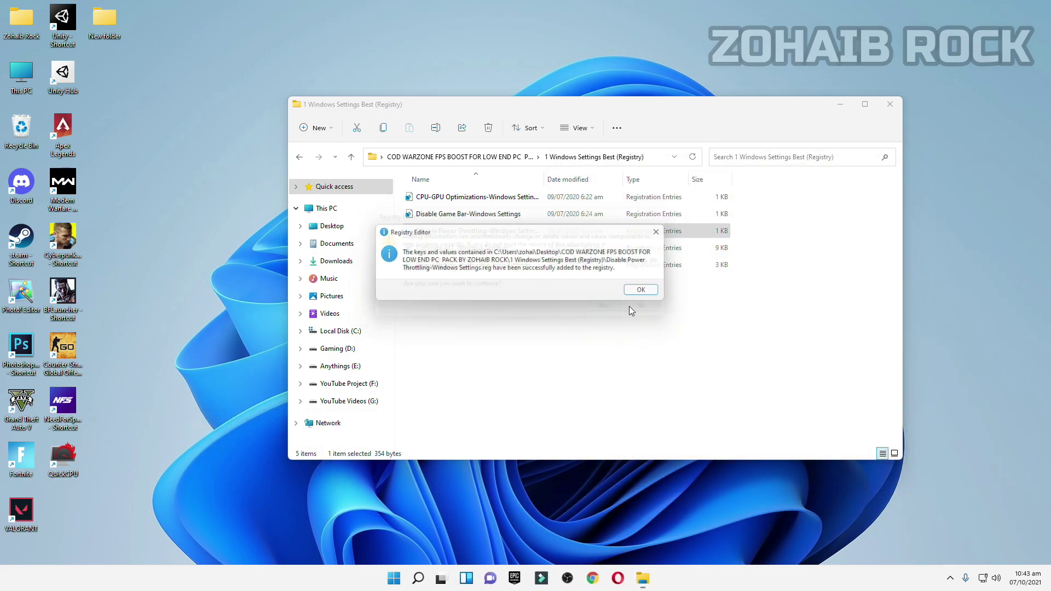
{"action": "left_click", "coordinate": [631, 286]}
Step: Merge the Optimize ALL Windows Settings and Power Optimizations registration entries into the Windows registry
{"action": "double_click", "coordinate": [462, 247]}
{"action": "left_click", "coordinate": [604, 305]}
{"action": "left_click", "coordinate": [637, 294]}
{"action": "double_click", "coordinate": [473, 265]}
{"action": "left_click", "coordinate": [604, 306]}
{"action": "left_click", "coordinate": [637, 293]}
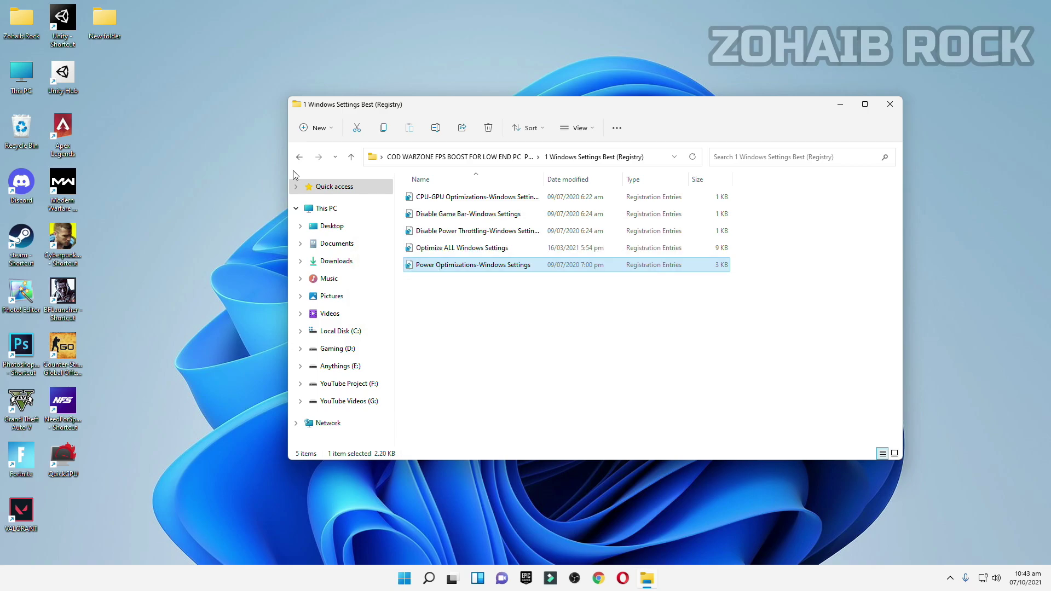
Step: Run the "1 Delete All Temporary Files" and "2 Delete Windows Update Caches" scripts from the pack's "2 Cleanup" folder
{"action": "key", "text": "alt+Left"}
{"action": "left_click", "coordinate": [406, 218]}
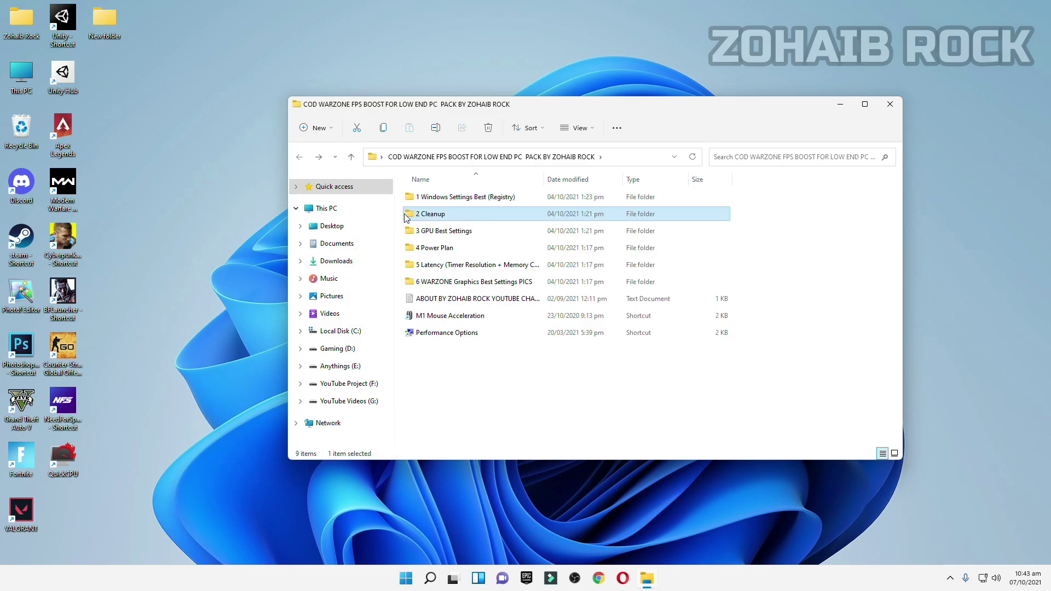
{"action": "double_click", "coordinate": [432, 214]}
{"action": "double_click", "coordinate": [433, 197]}
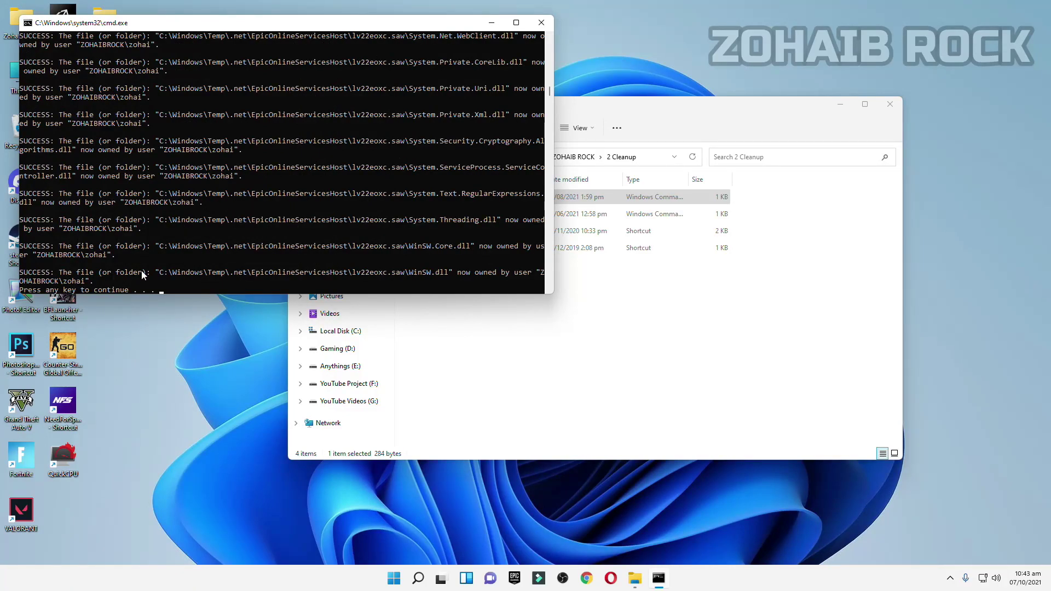
{"action": "key", "text": "Return"}
{"action": "double_click", "coordinate": [431, 218]}
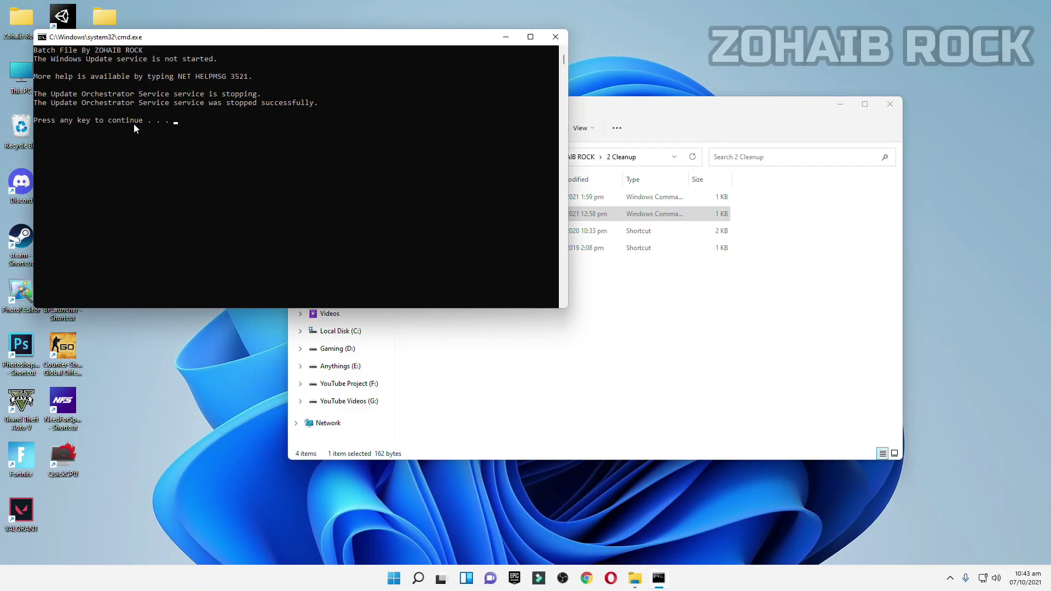
{"action": "key", "text": "Return"}
Step: Open the Windows prefetch folder through the Run dialog and delete all its files, skipping the file in use
{"action": "double_click", "coordinate": [422, 248]}
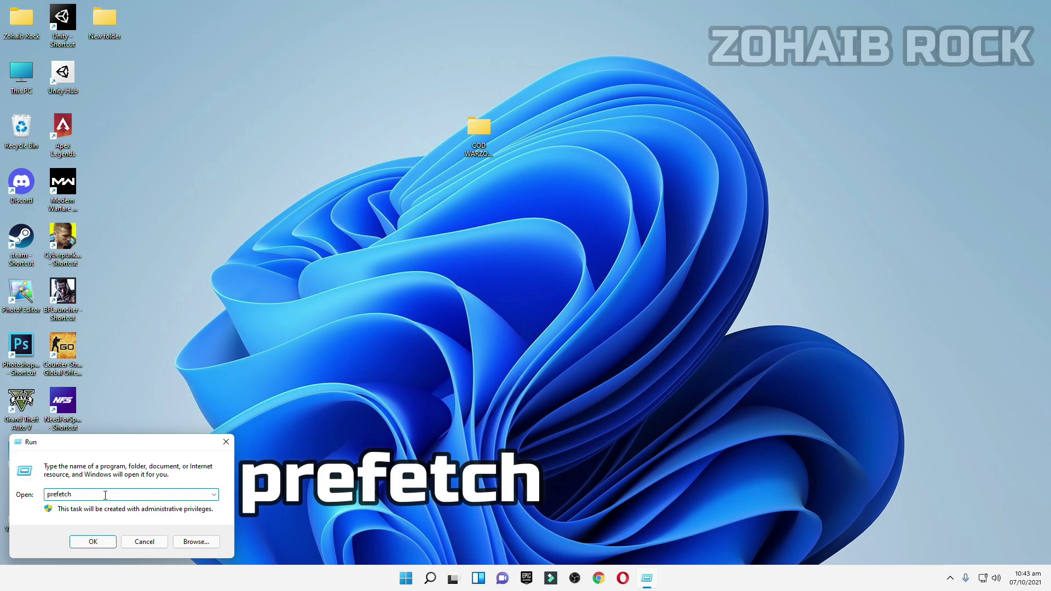
{"action": "left_click", "coordinate": [93, 542]}
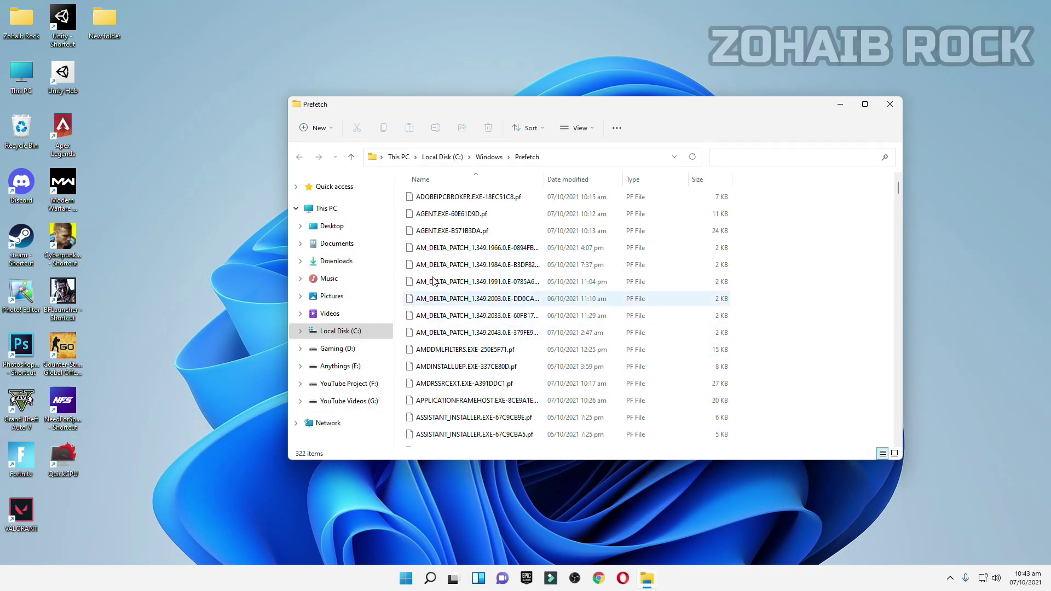
{"action": "left_click", "coordinate": [457, 264]}
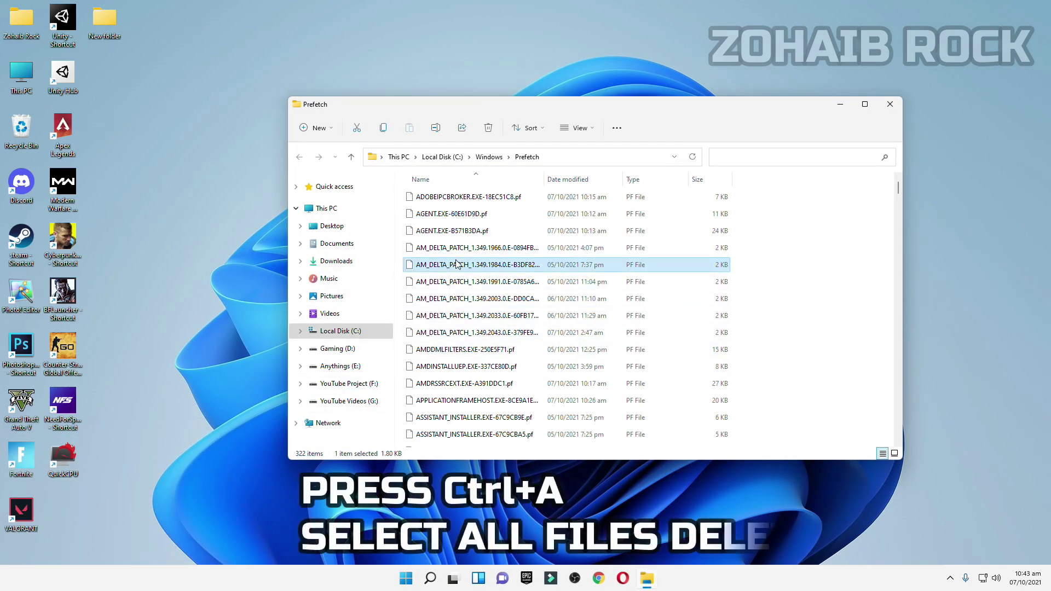
{"action": "key", "text": "ctrl+a"}
{"action": "right_click", "coordinate": [457, 264]}
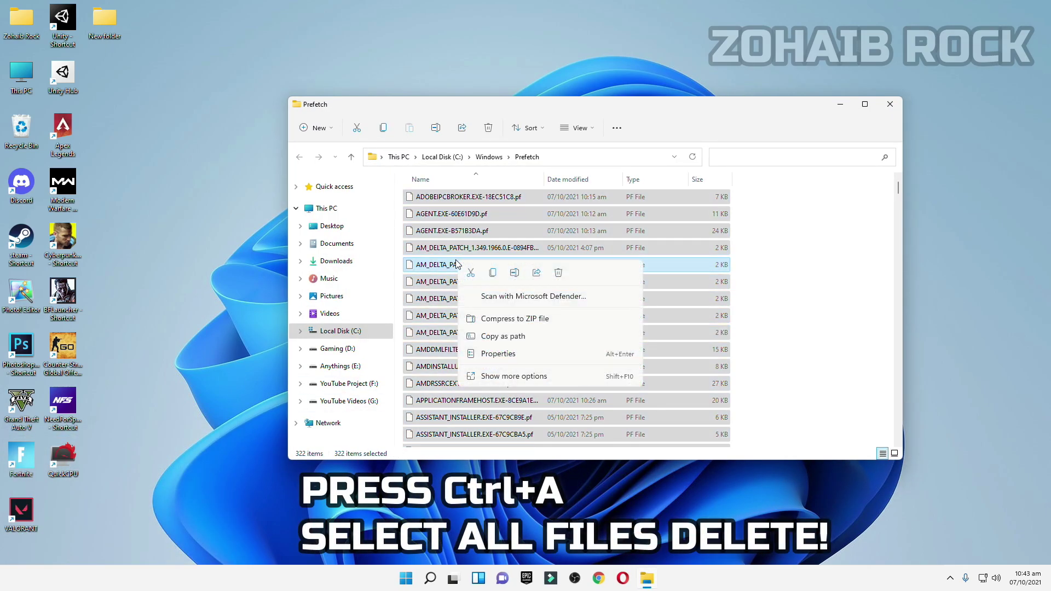
{"action": "left_click", "coordinate": [564, 277]}
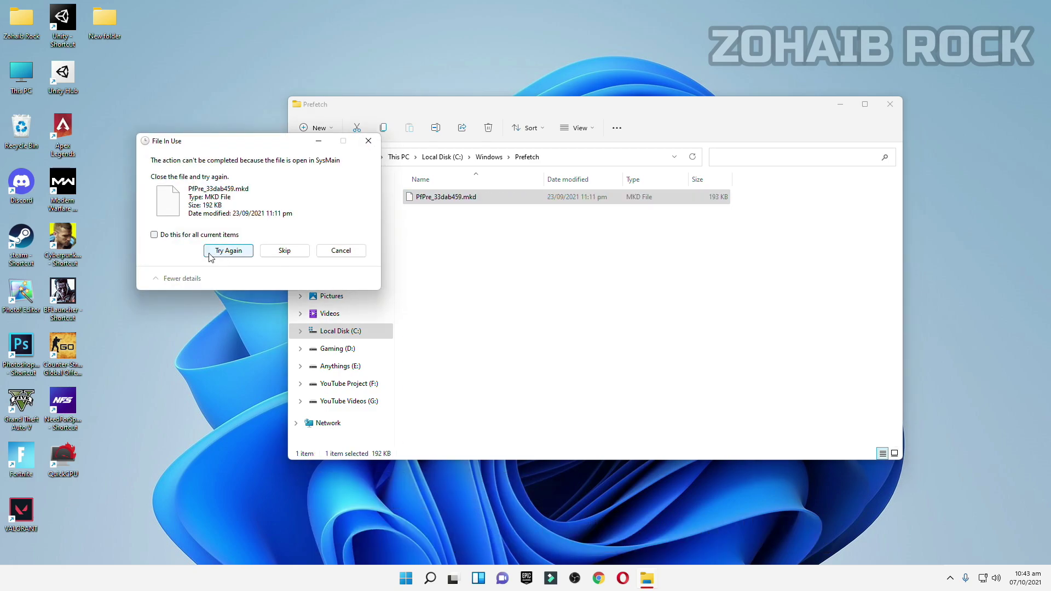
{"action": "left_click", "coordinate": [289, 251]}
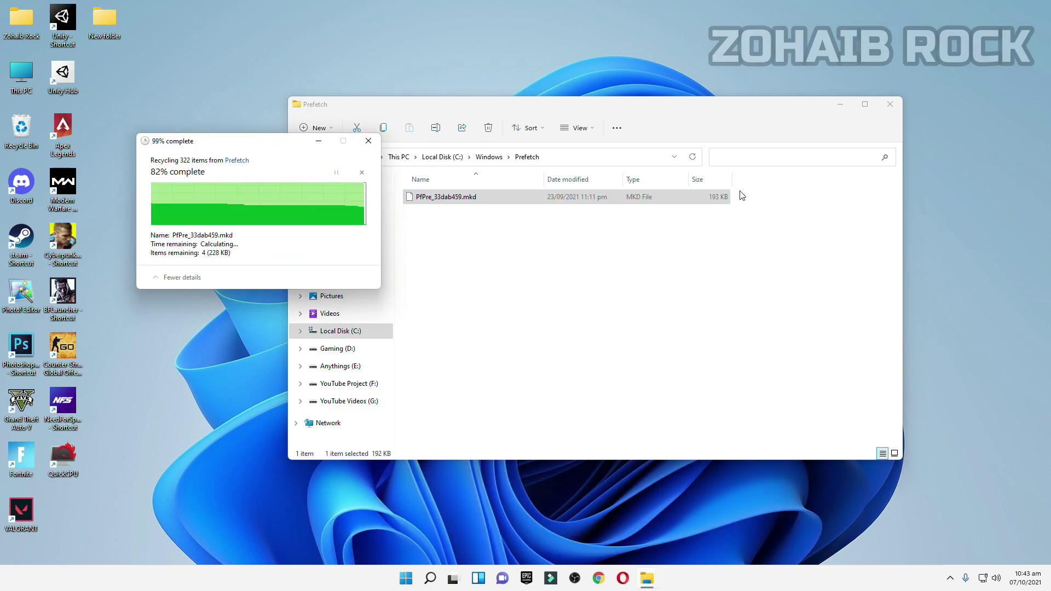
{"action": "left_click", "coordinate": [891, 109]}
Step: Launch "3 Disk Clean-Up" from the pack's "2 Cleanup" folder and start scanning drive C:
{"action": "double_click", "coordinate": [478, 143]}
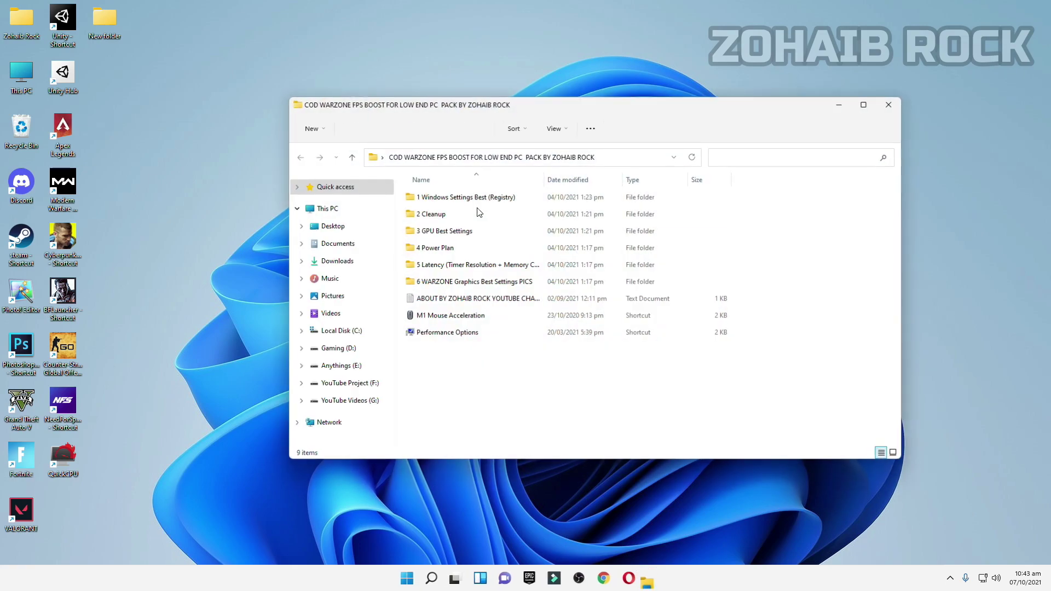
{"action": "left_click", "coordinate": [441, 219]}
{"action": "double_click", "coordinate": [441, 217]}
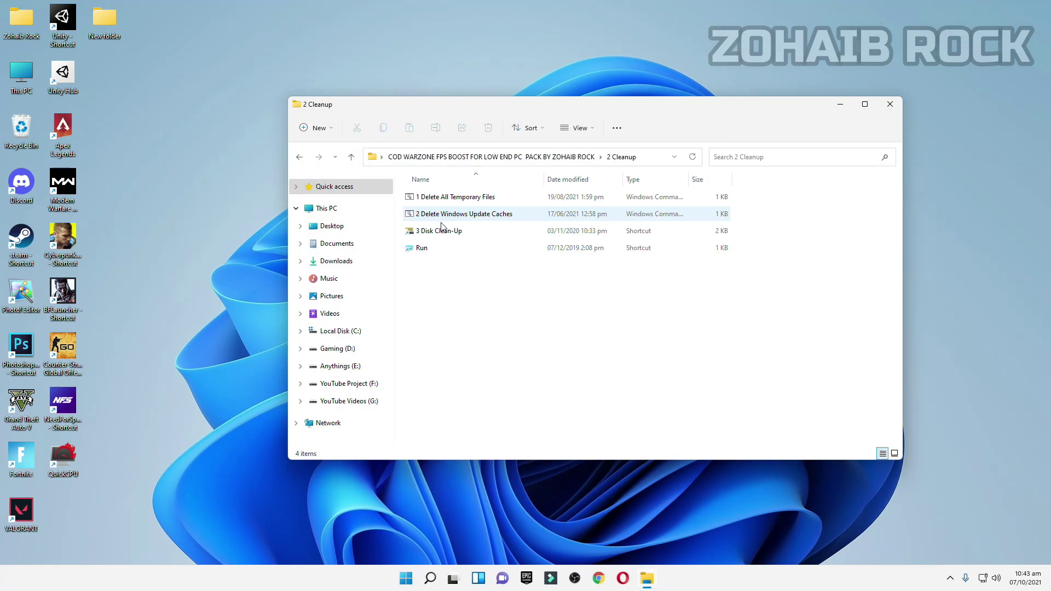
{"action": "double_click", "coordinate": [440, 231]}
{"action": "left_click", "coordinate": [890, 104]}
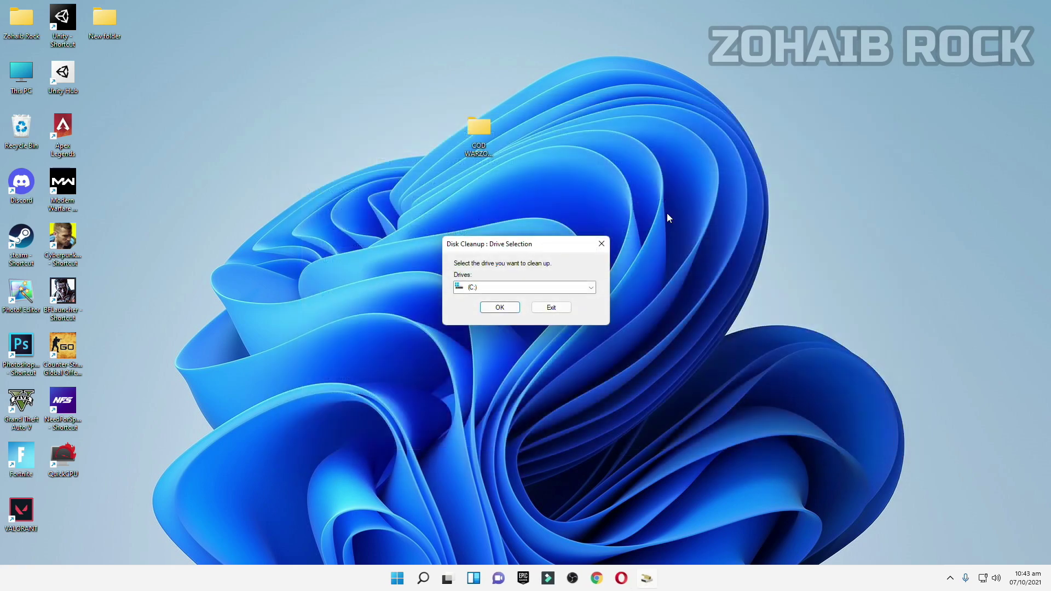
{"action": "left_click", "coordinate": [499, 307]}
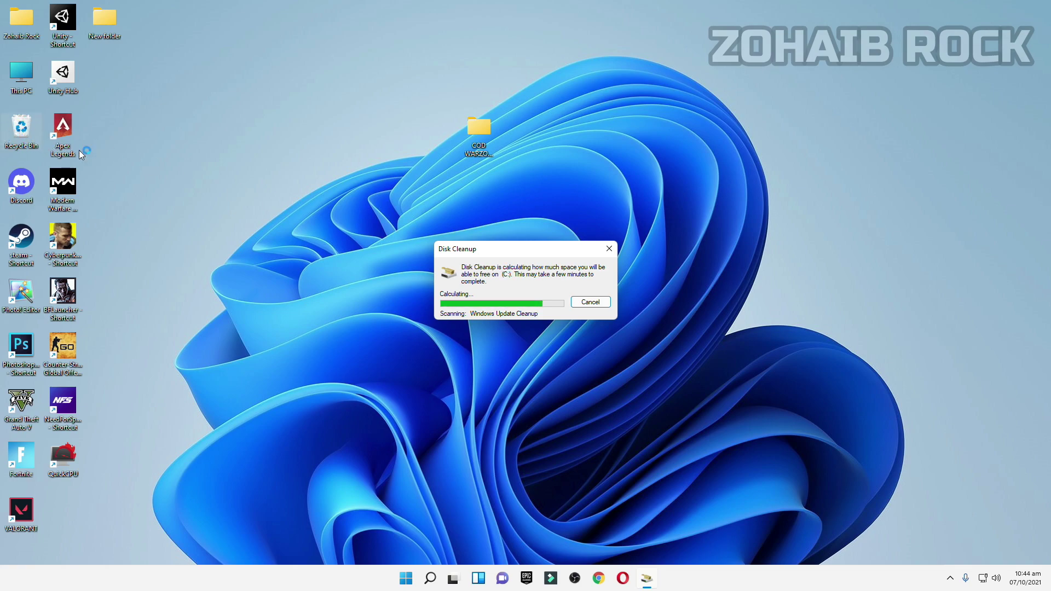
Step: Review the checked file categories in Disk Cleanup for C: and permanently delete those files
{"action": "left_click_drag", "start_coordinate": [160, 57], "coordinate": [346, 82]}
{"action": "scroll", "coordinate": [256, 171], "scroll_direction": "down", "scroll_amount": 1}
{"action": "scroll", "coordinate": [256, 171], "scroll_direction": "down", "scroll_amount": 1}
{"action": "scroll", "coordinate": [253, 165], "scroll_direction": "up", "scroll_amount": 2}
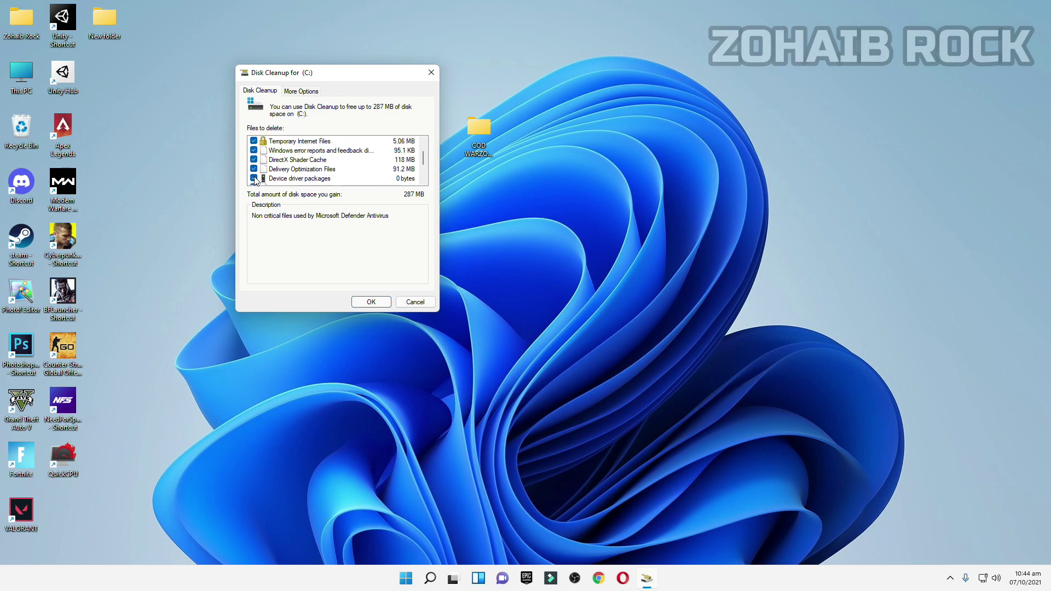
{"action": "scroll", "coordinate": [253, 169], "scroll_direction": "down", "scroll_amount": 2}
{"action": "left_click", "coordinate": [371, 301]}
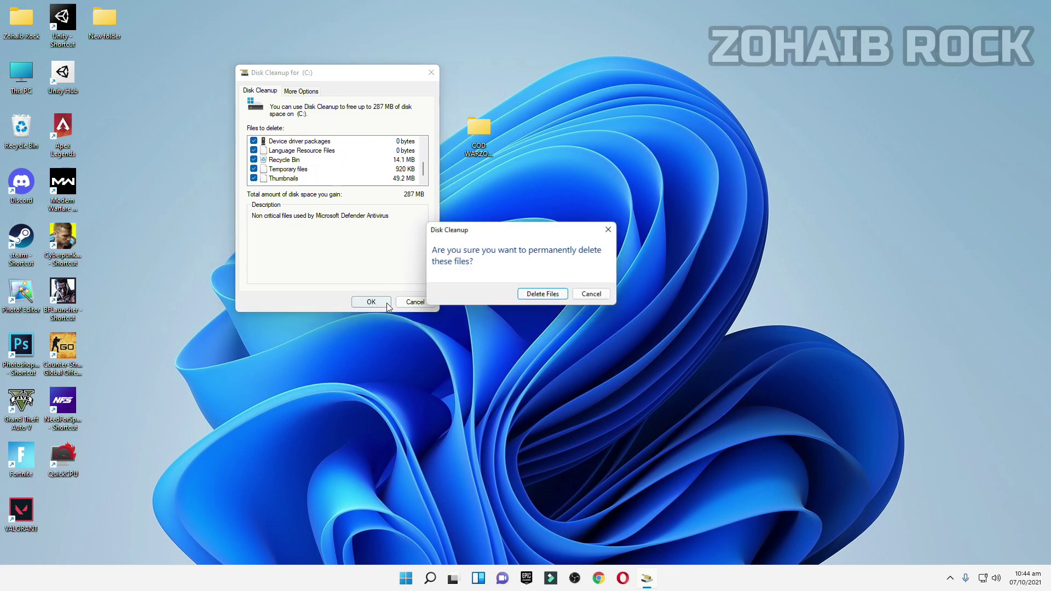
{"action": "left_click", "coordinate": [543, 297]}
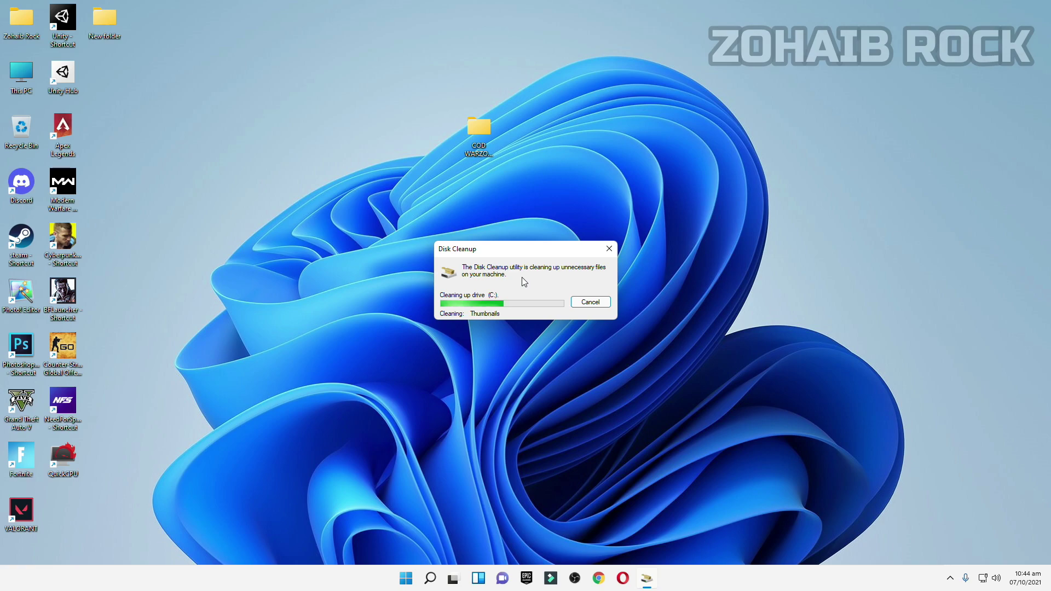
Step: Open the pack's "3 GPU Best Settings" folder and show its contents as extra large icons in a maximized window
{"action": "double_click", "coordinate": [487, 140]}
{"action": "left_click", "coordinate": [443, 236]}
{"action": "double_click", "coordinate": [443, 235]}
{"action": "right_click", "coordinate": [447, 255]}
{"action": "mouse_move", "coordinate": [602, 268]}
{"action": "left_click", "coordinate": [674, 267]}
{"action": "left_click", "coordinate": [865, 104]}
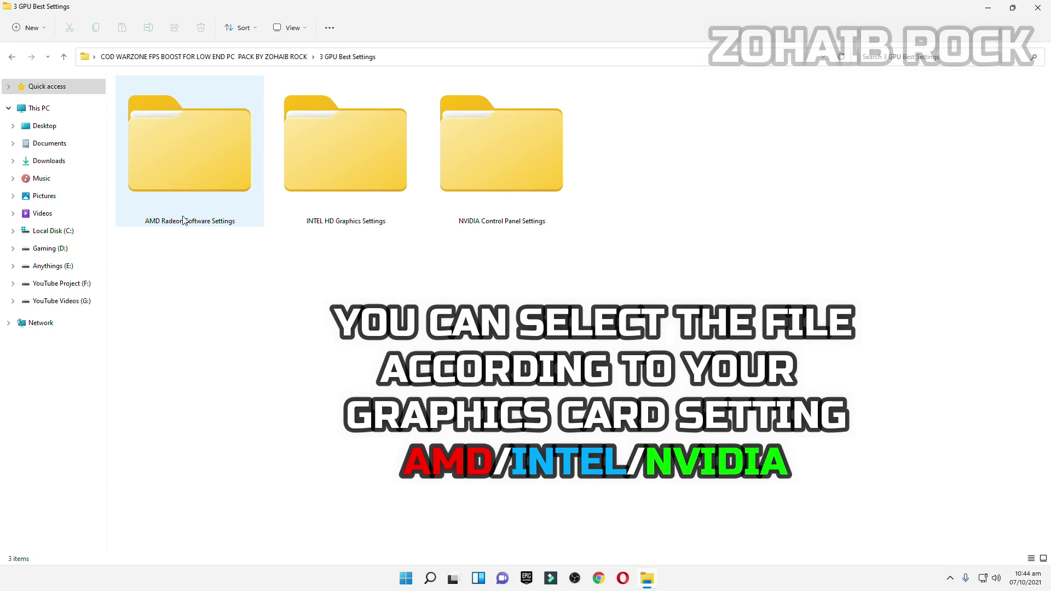
Step: Open the "AMD Radeon Software Settings" folder and move its restored window aside to free part of the desktop
{"action": "double_click", "coordinate": [219, 188]}
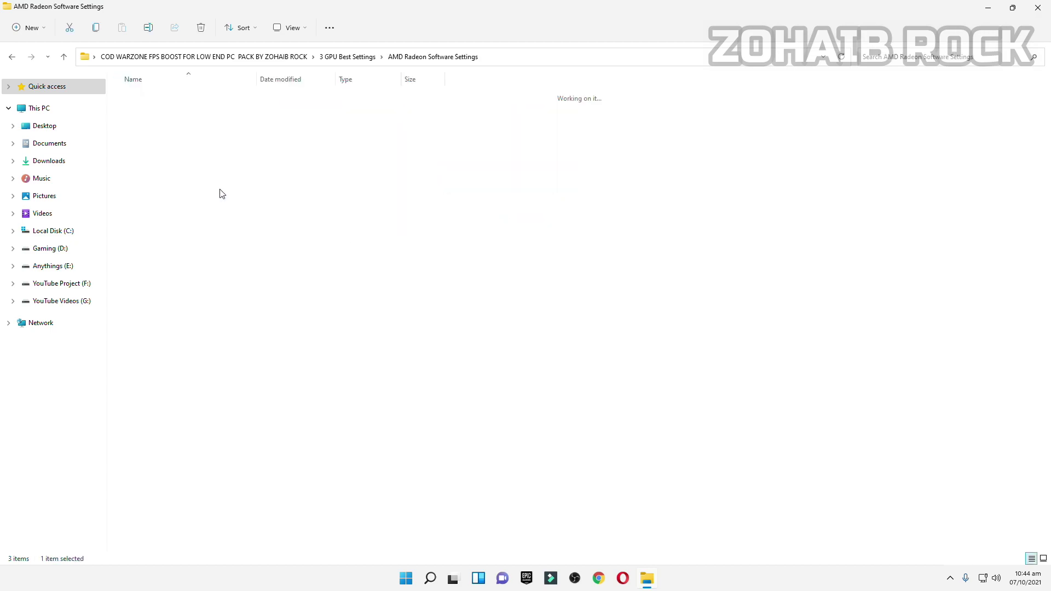
{"action": "left_click", "coordinate": [1010, 9]}
{"action": "left_click_drag", "start_coordinate": [644, 104], "coordinate": [363, 97]}
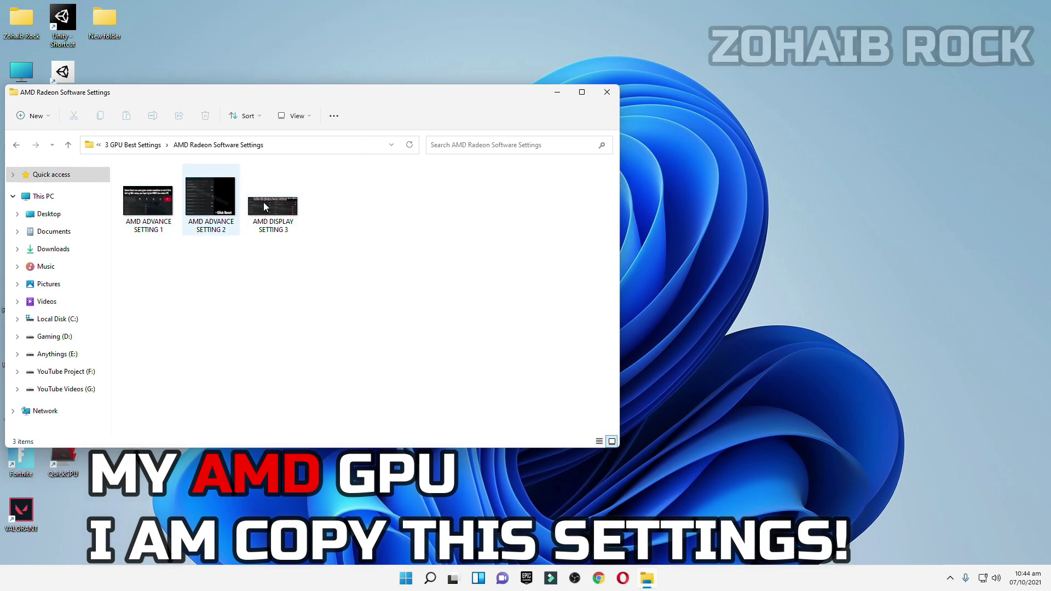
Step: Launch AMD Radeon Software from the desktop and open its Global Graphics settings
{"action": "right_click", "coordinate": [780, 144]}
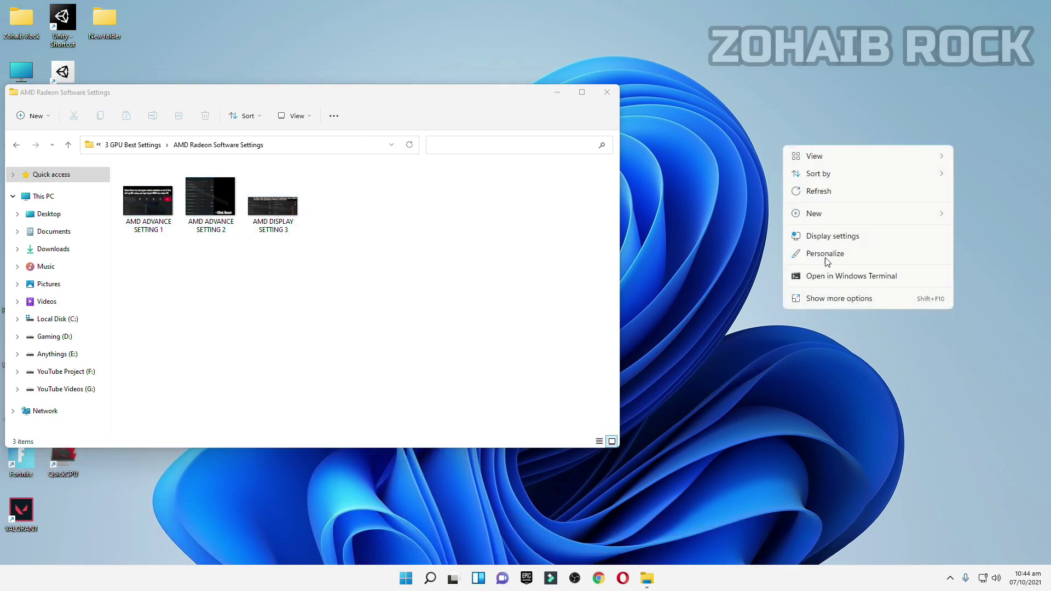
{"action": "left_click", "coordinate": [837, 298]}
{"action": "left_click", "coordinate": [860, 304]}
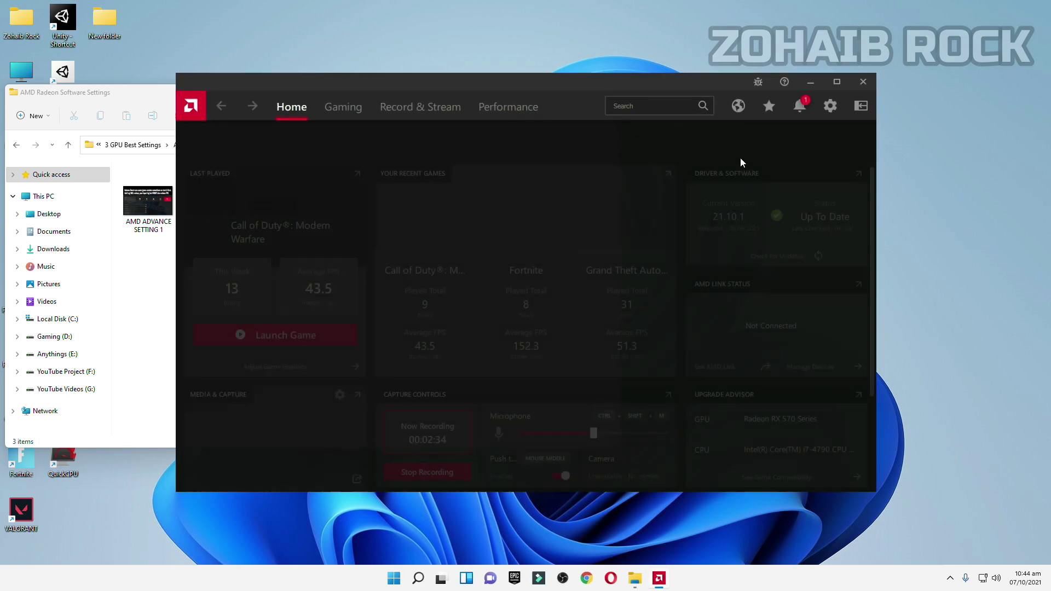
{"action": "left_click", "coordinate": [342, 108]}
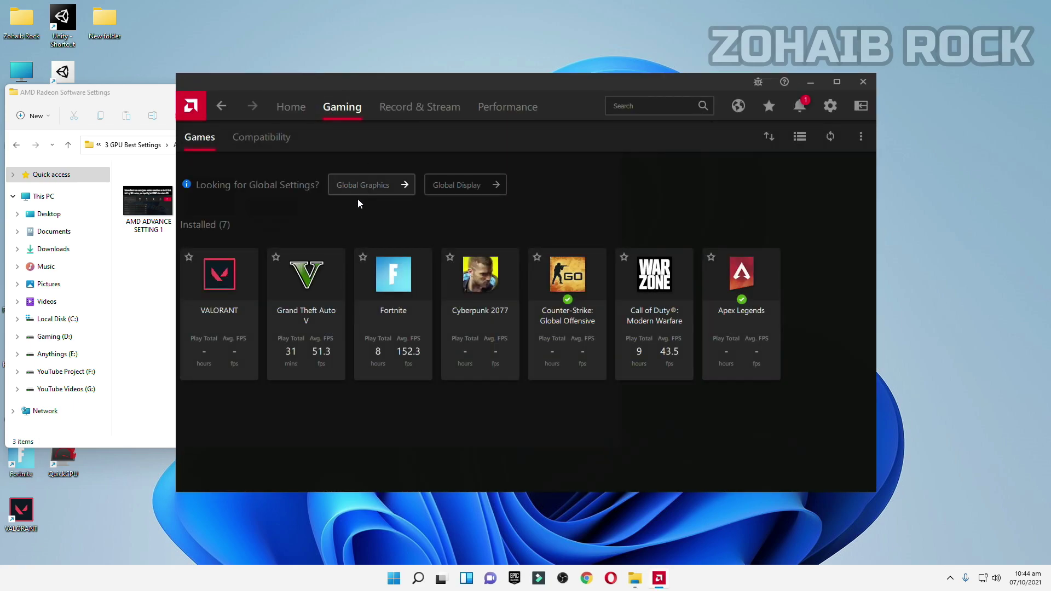
{"action": "left_click", "coordinate": [362, 184]}
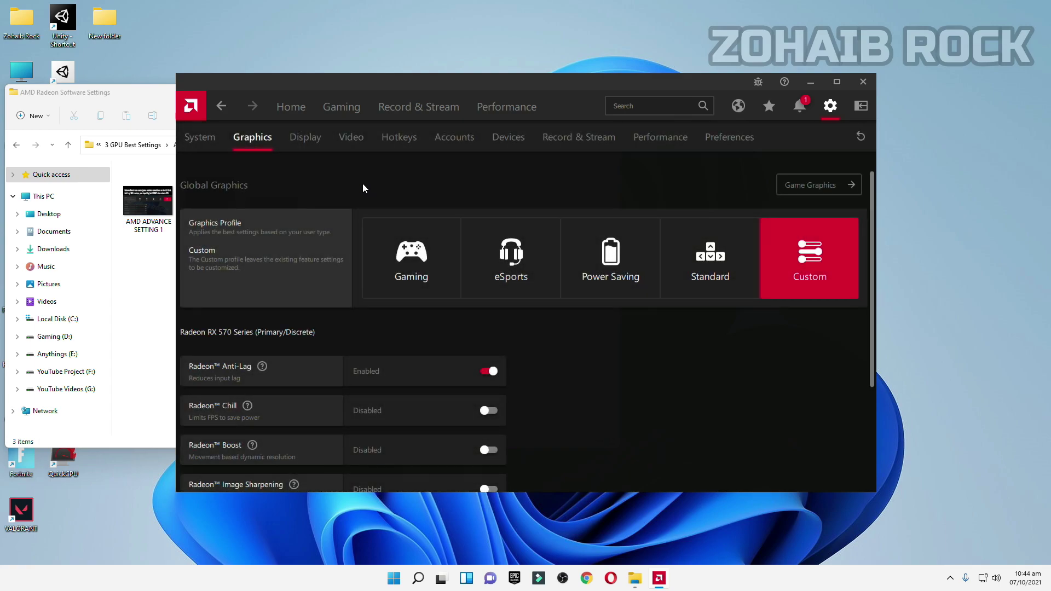
Step: Compare the Global Graphics options with the reference picture folder and expand the Advanced graphics settings
{"action": "scroll", "coordinate": [385, 263], "scroll_direction": "down", "scroll_amount": 1}
{"action": "scroll", "coordinate": [385, 263], "scroll_direction": "down", "scroll_amount": 2}
{"action": "left_click", "coordinate": [139, 244]}
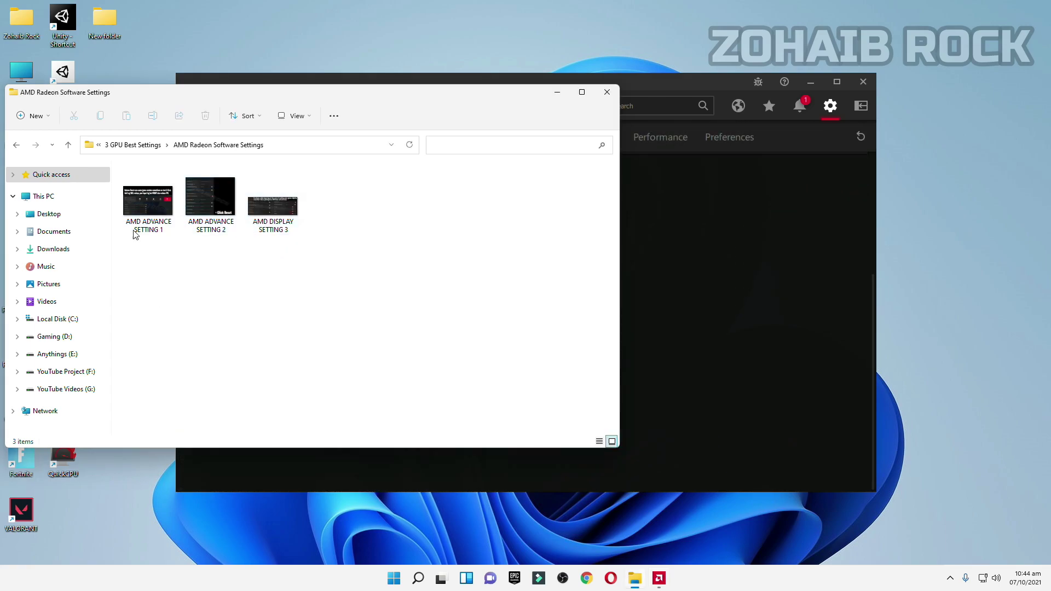
{"action": "left_click", "coordinate": [701, 235]}
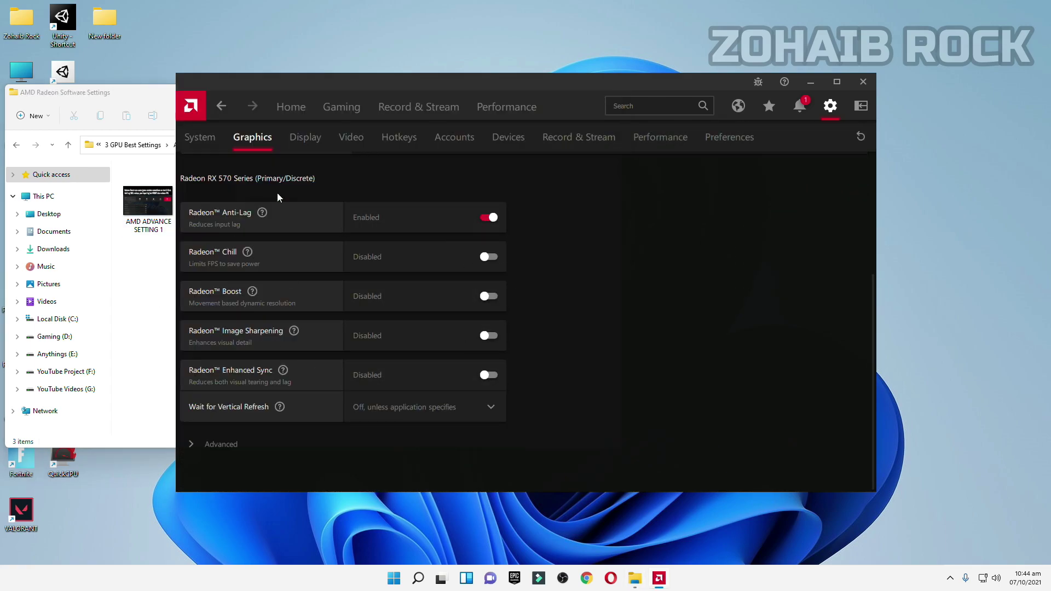
{"action": "left_click", "coordinate": [210, 441]}
{"action": "scroll", "coordinate": [374, 304], "scroll_direction": "down", "scroll_amount": 2}
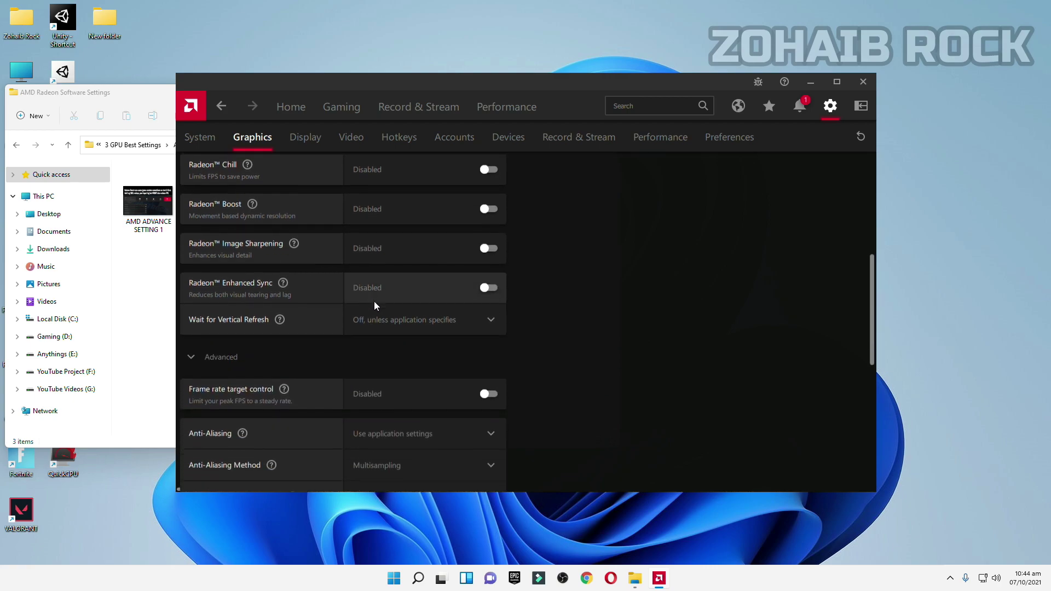
Step: Review the remaining Advanced graphics options and the Display settings, and close AMD Radeon Software
{"action": "scroll", "coordinate": [376, 304], "scroll_direction": "down", "scroll_amount": 6}
{"action": "scroll", "coordinate": [263, 290], "scroll_direction": "down", "scroll_amount": 2}
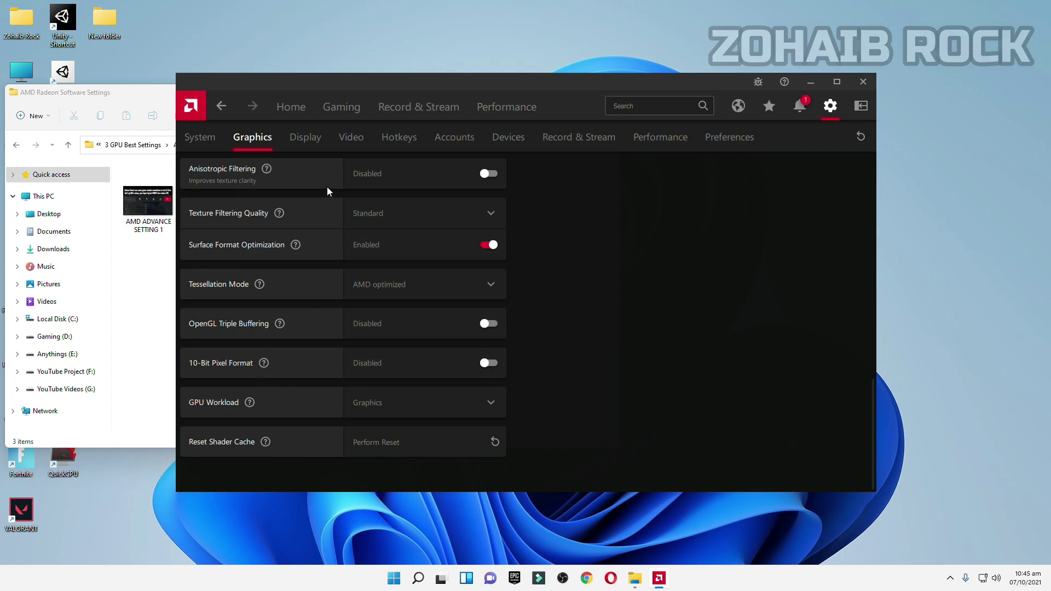
{"action": "left_click", "coordinate": [304, 137]}
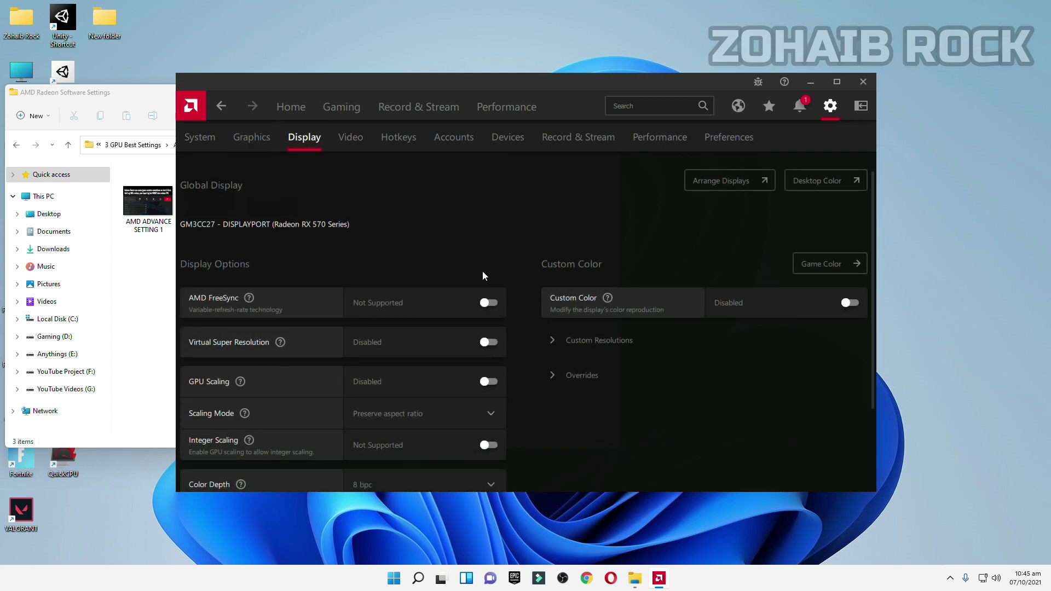
{"action": "scroll", "coordinate": [316, 374], "scroll_direction": "down", "scroll_amount": 3}
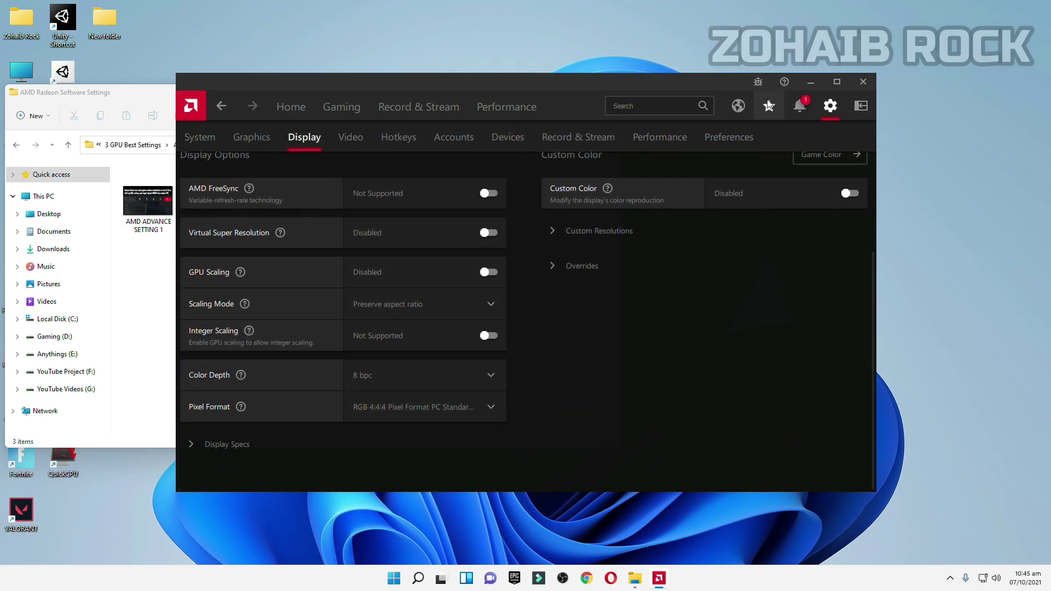
{"action": "left_click", "coordinate": [863, 81]}
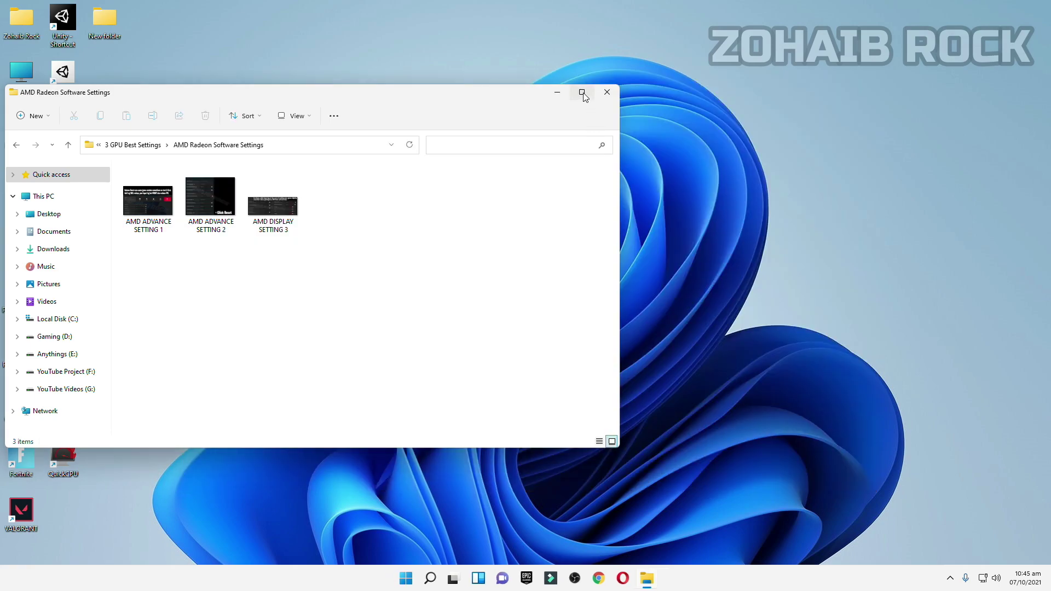
Step: Open the pack's "4 Power Plan" folder to check the QuickCpuSetup-3.2.0.0-x64 installer, and close the folder window
{"action": "left_click_drag", "start_coordinate": [482, 97], "coordinate": [727, 112]}
{"action": "left_click", "coordinate": [262, 162]}
{"action": "left_click", "coordinate": [262, 162]}
{"action": "double_click", "coordinate": [398, 251]}
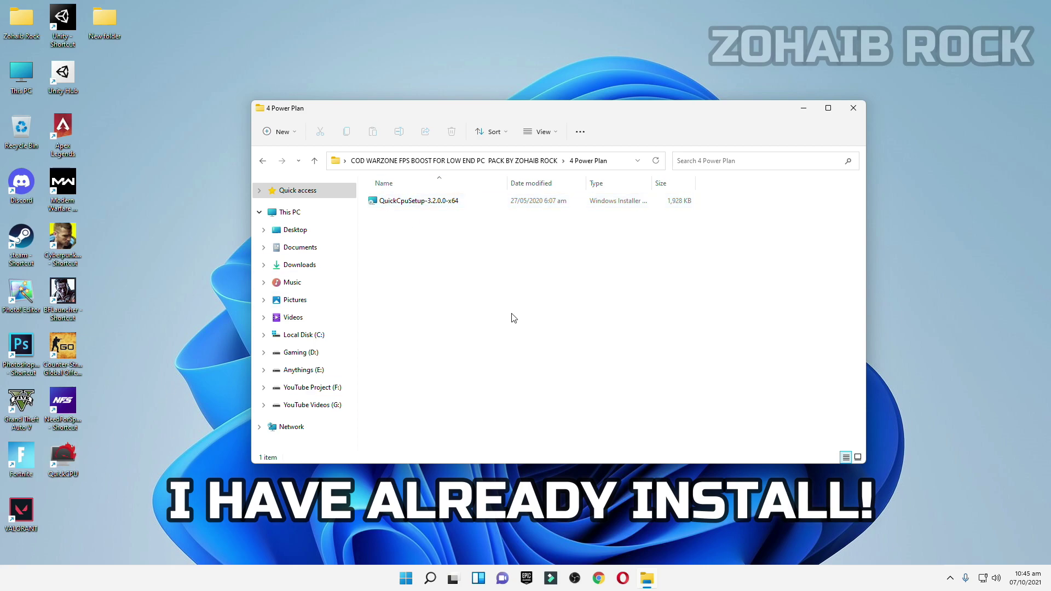
{"action": "left_click", "coordinate": [853, 108]}
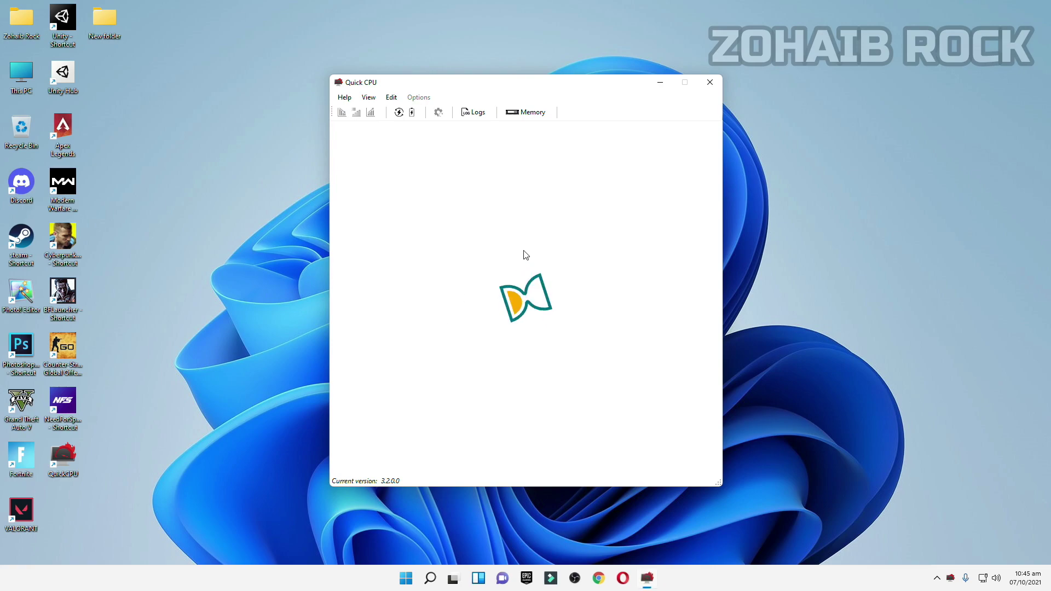
Step: In Quick CPU, set the system power plan to High performance
{"action": "left_click_drag", "start_coordinate": [551, 66], "coordinate": [564, 16]}
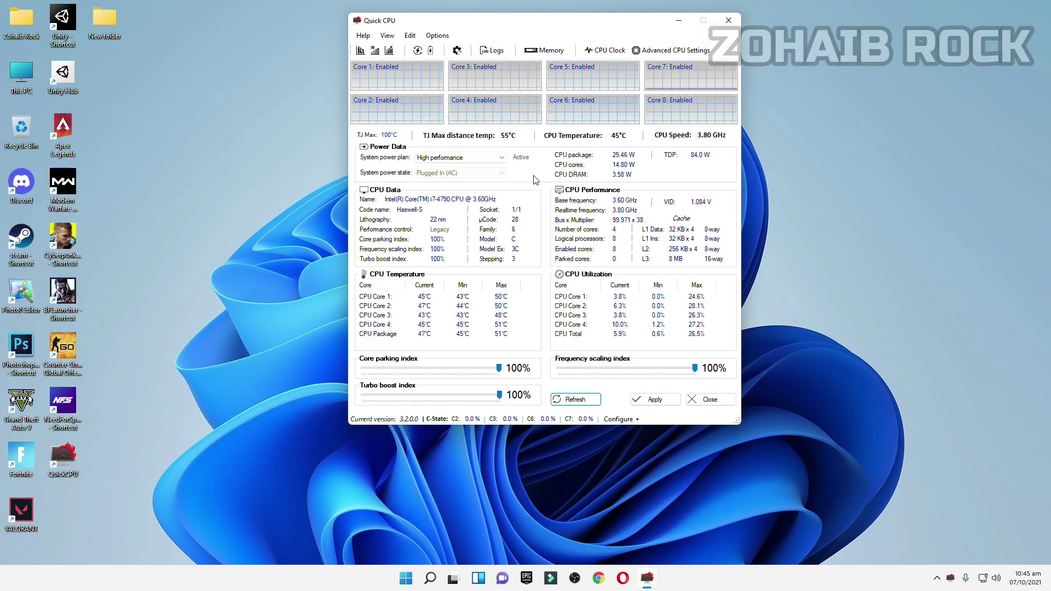
{"action": "left_click", "coordinate": [626, 257]}
{"action": "left_click", "coordinate": [474, 157]}
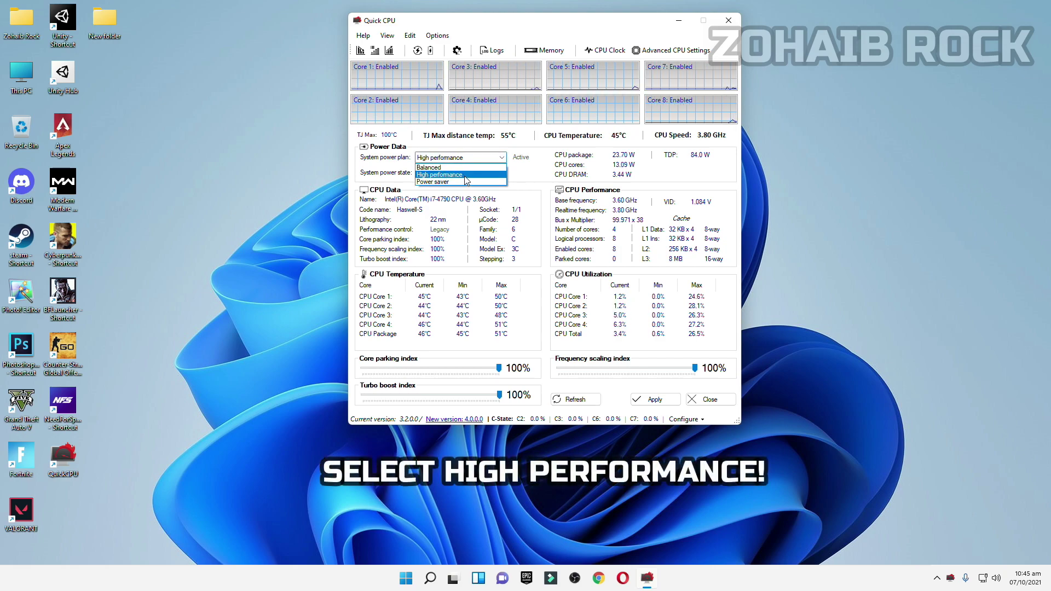
{"action": "left_click", "coordinate": [454, 176]}
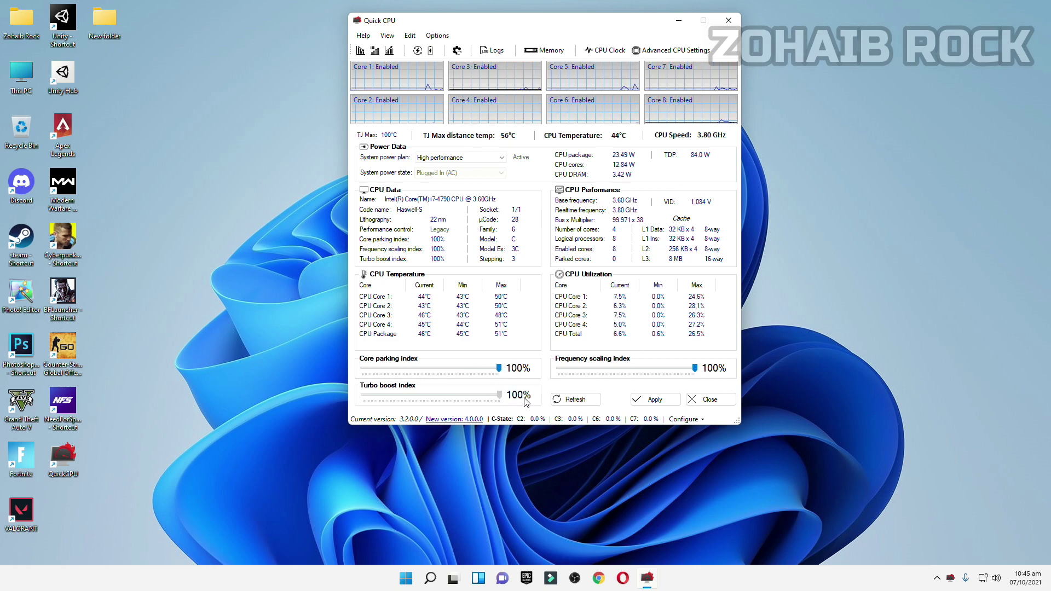
Step: Set the Frequency scaling index to 100% and apply the Quick CPU changes
{"action": "left_click_drag", "start_coordinate": [679, 374], "coordinate": [742, 372]}
{"action": "key", "text": "Right"}
{"action": "left_click", "coordinate": [655, 400]}
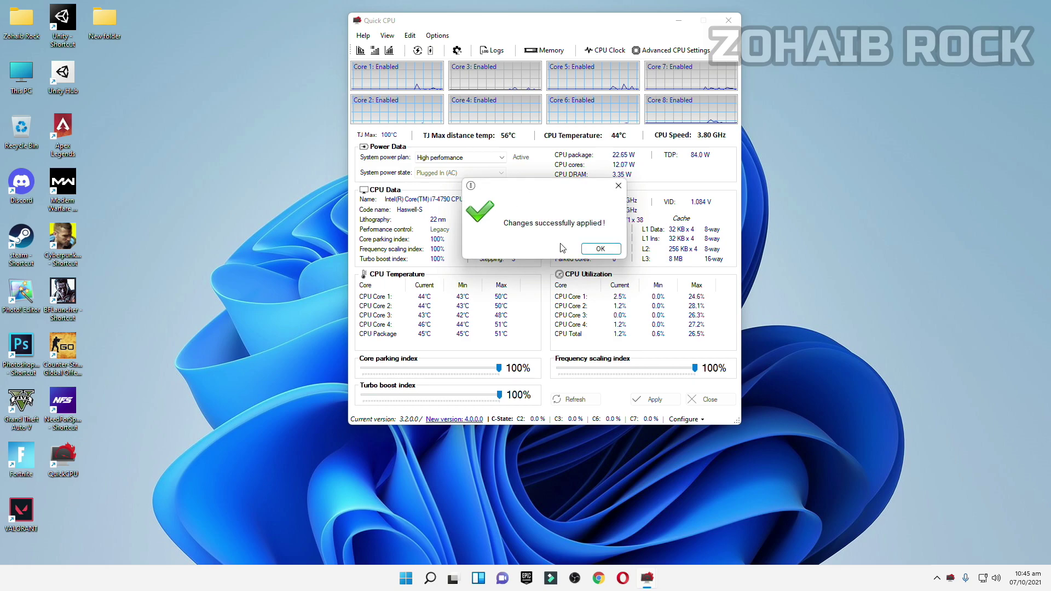
{"action": "left_click", "coordinate": [595, 251]}
Step: Search Windows for "power", open "Choose a power plan" and show the additional plans
{"action": "left_click", "coordinate": [431, 577]}
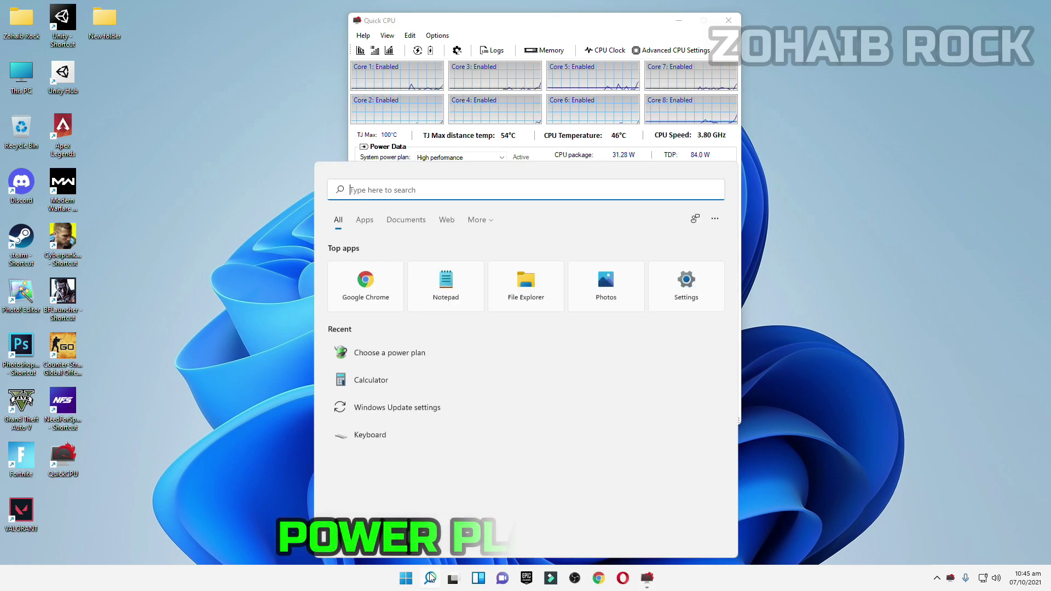
{"action": "type", "text": "power"}
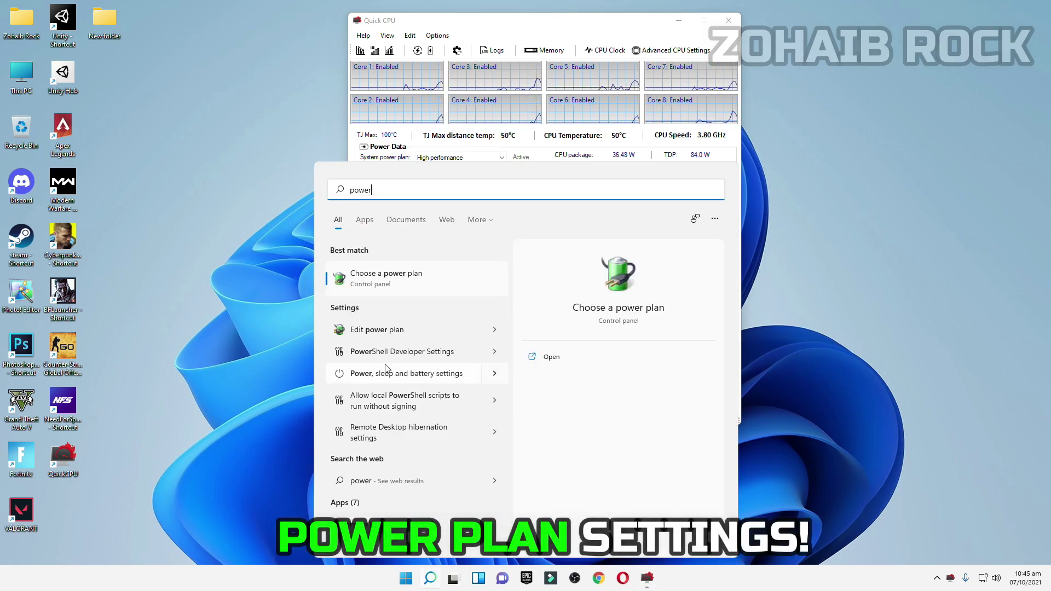
{"action": "left_click", "coordinate": [377, 288]}
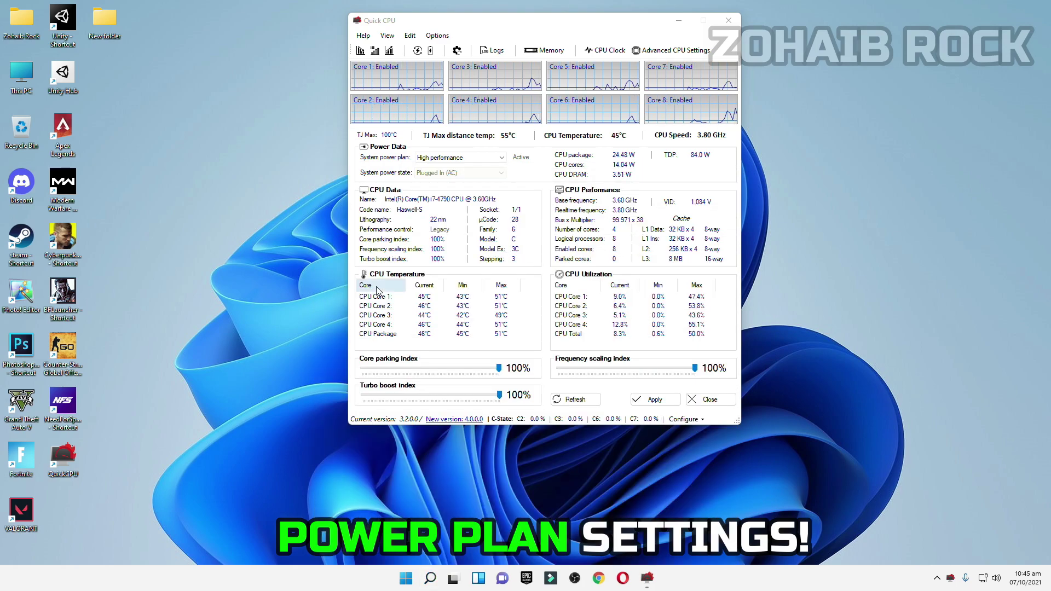
{"action": "left_click", "coordinate": [658, 289]}
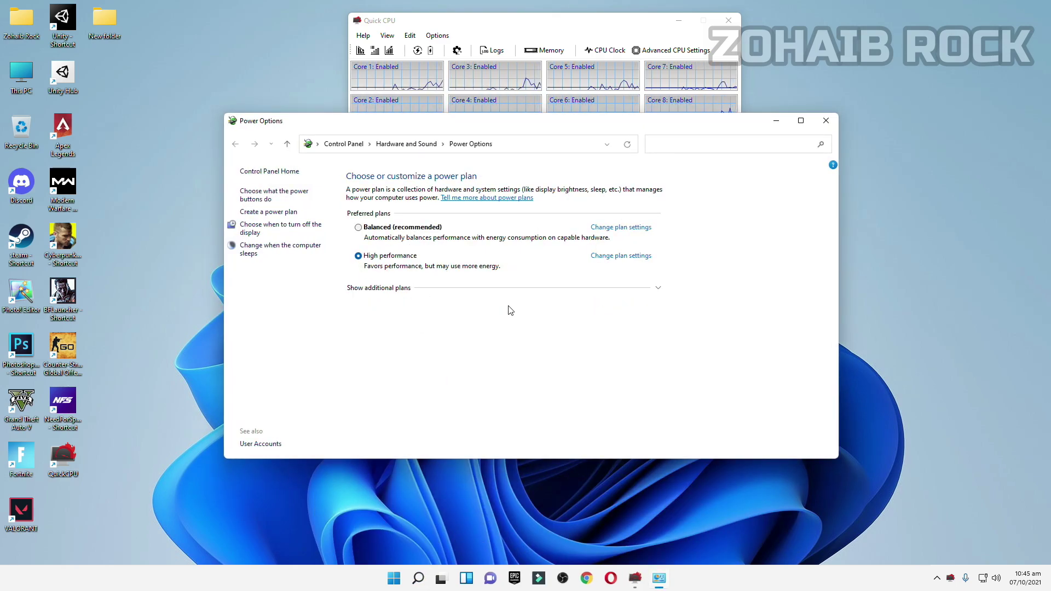
{"action": "left_click", "coordinate": [378, 288]}
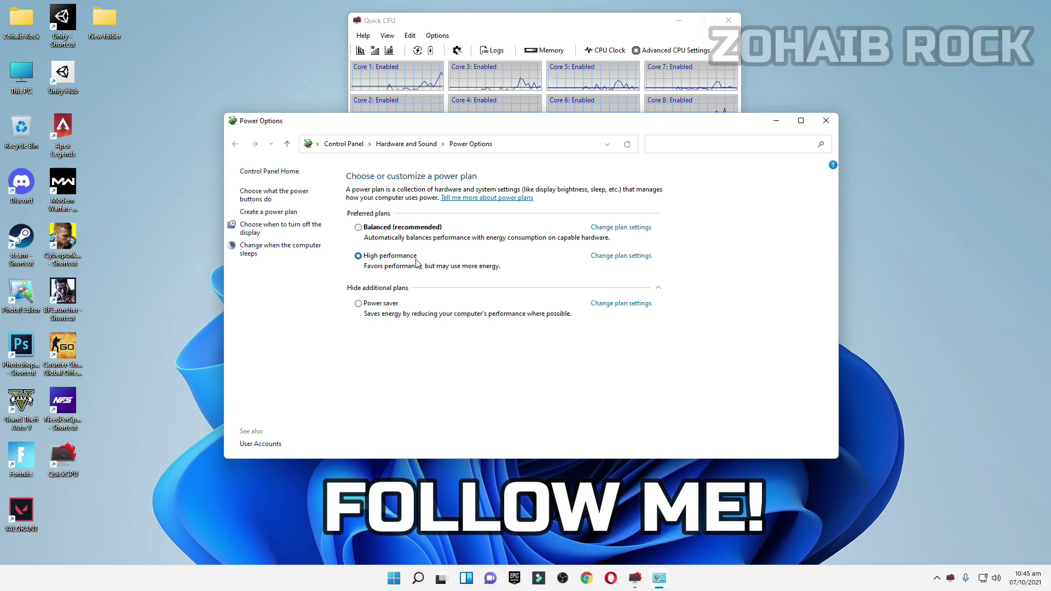
Step: Open the High performance plan's advanced power settings and the "Turn off hard disk after" value for editing
{"action": "left_click", "coordinate": [622, 256]}
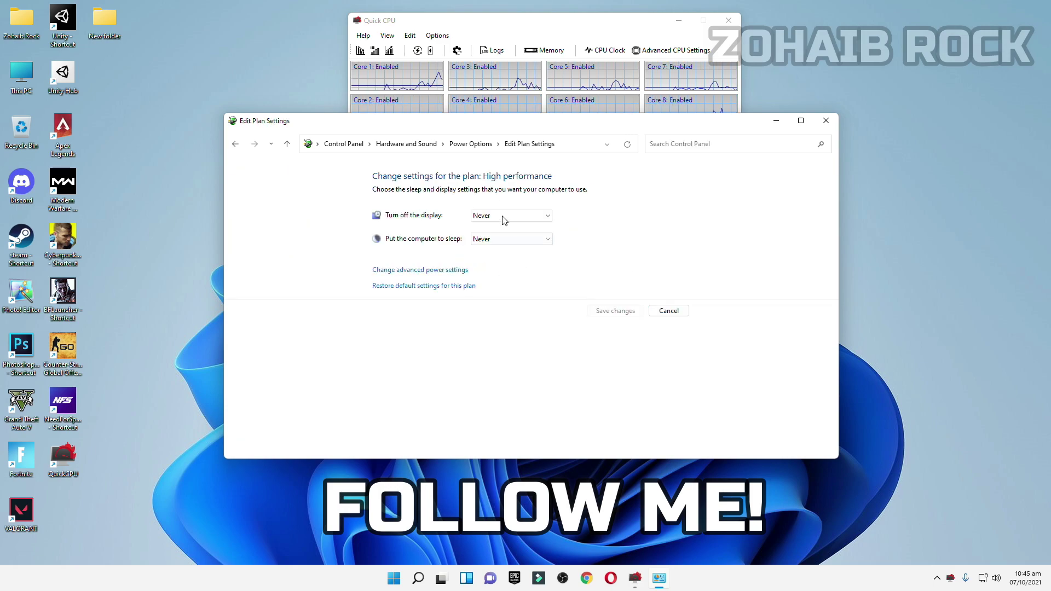
{"action": "left_click", "coordinate": [438, 271]}
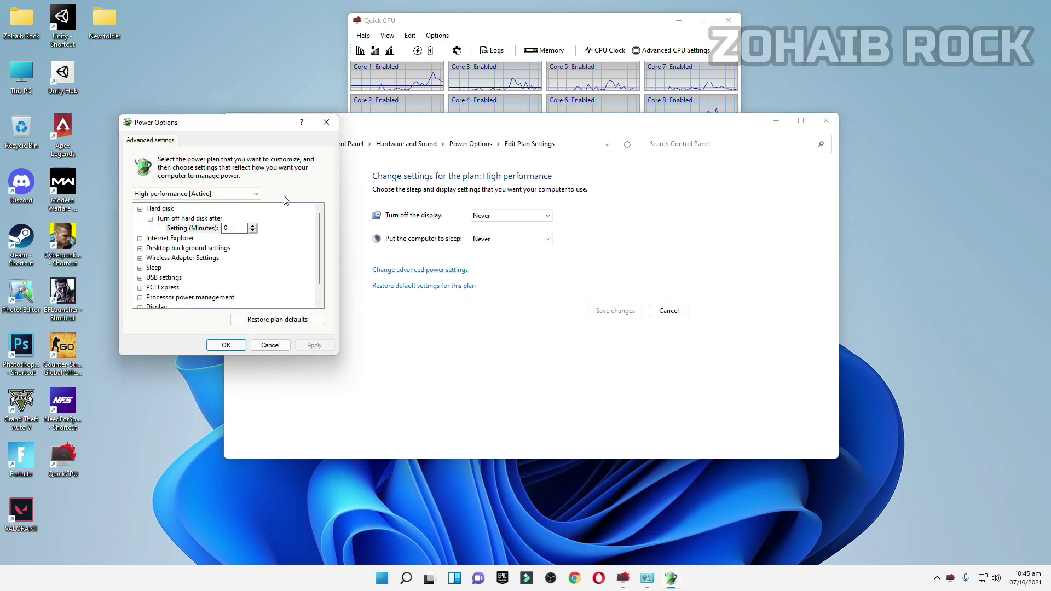
{"action": "left_click_drag", "start_coordinate": [250, 125], "coordinate": [701, 150]}
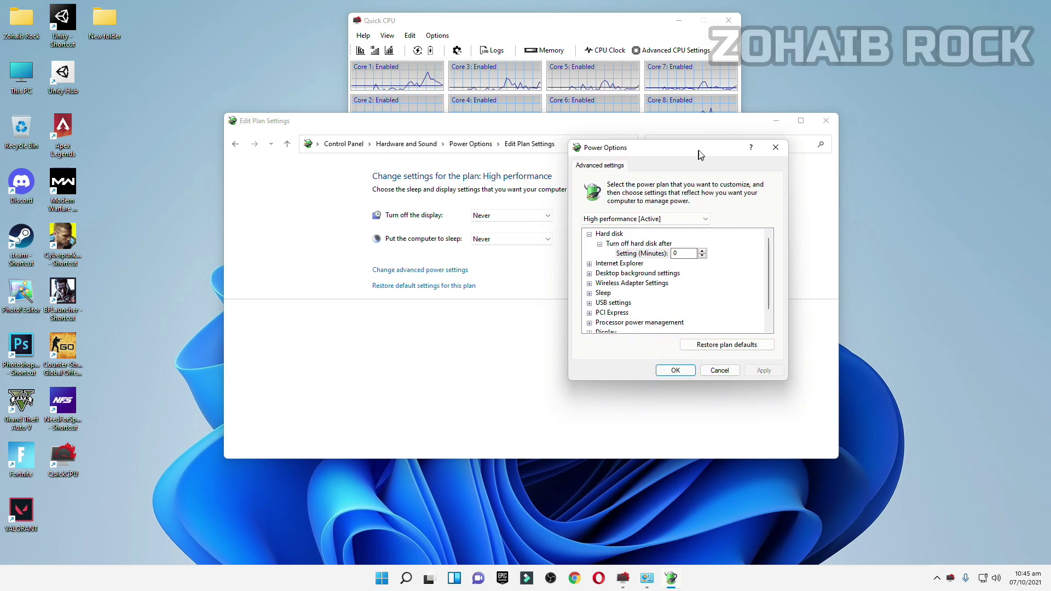
{"action": "left_click", "coordinate": [598, 233]}
{"action": "left_click", "coordinate": [609, 244]}
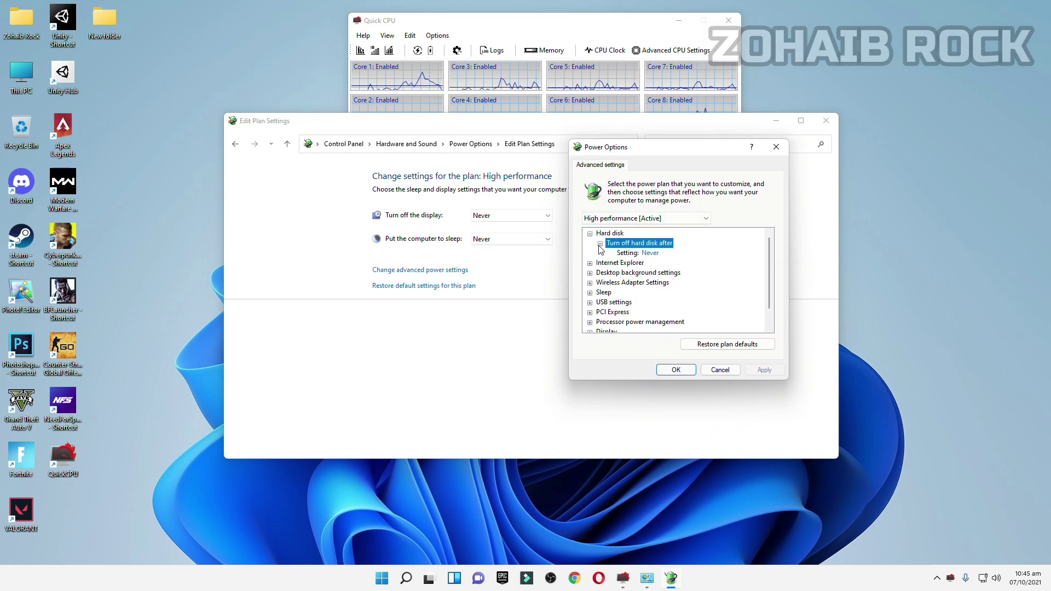
{"action": "left_click", "coordinate": [667, 255]}
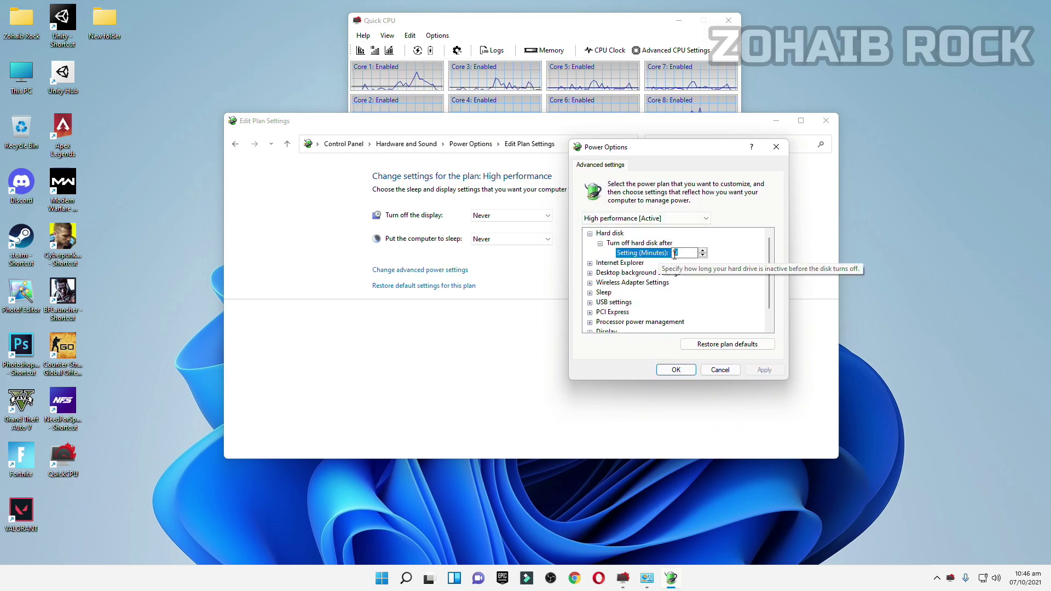
Step: Set the Wireless Adapter power saving mode to Maximum Performance, apply it, and close the power settings and Quick CPU windows
{"action": "left_click", "coordinate": [634, 283]}
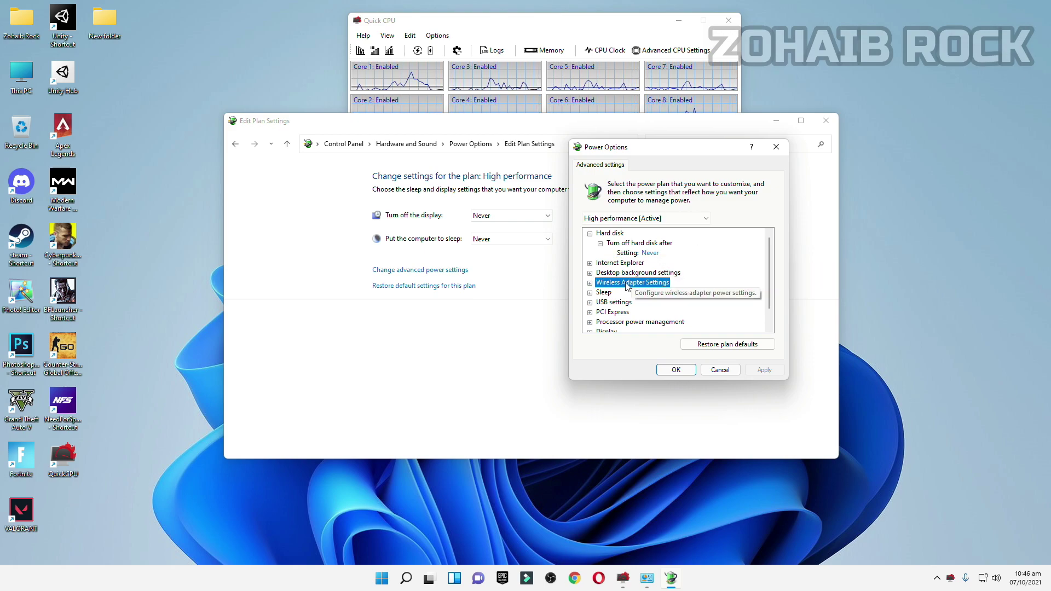
{"action": "double_click", "coordinate": [626, 284]}
{"action": "left_click", "coordinate": [627, 293]}
{"action": "double_click", "coordinate": [613, 293]}
{"action": "left_click", "coordinate": [629, 303]}
{"action": "left_click", "coordinate": [667, 302]}
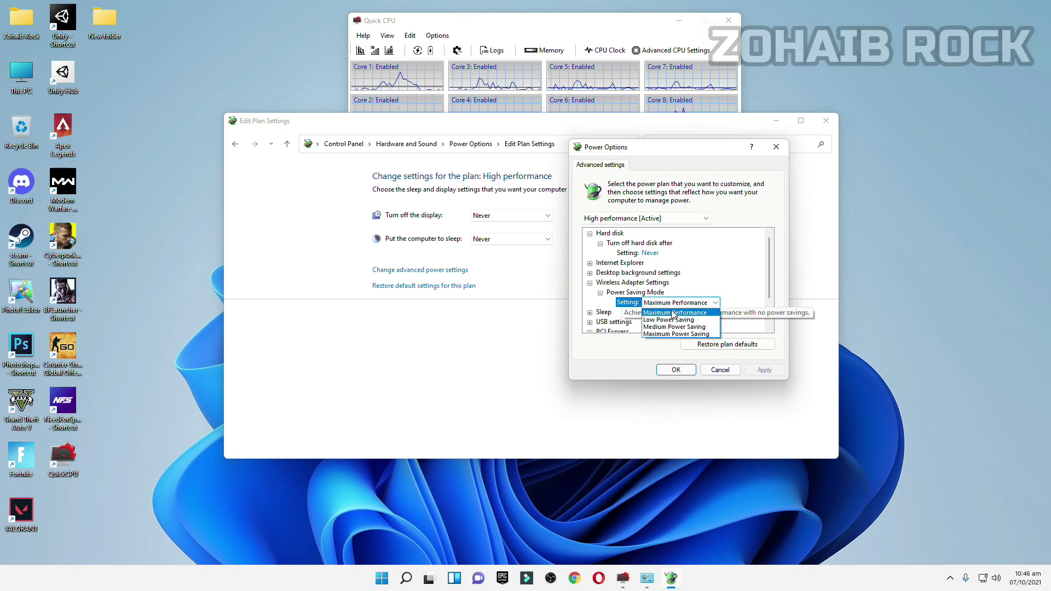
{"action": "left_click", "coordinate": [673, 312]}
{"action": "left_click", "coordinate": [764, 369]}
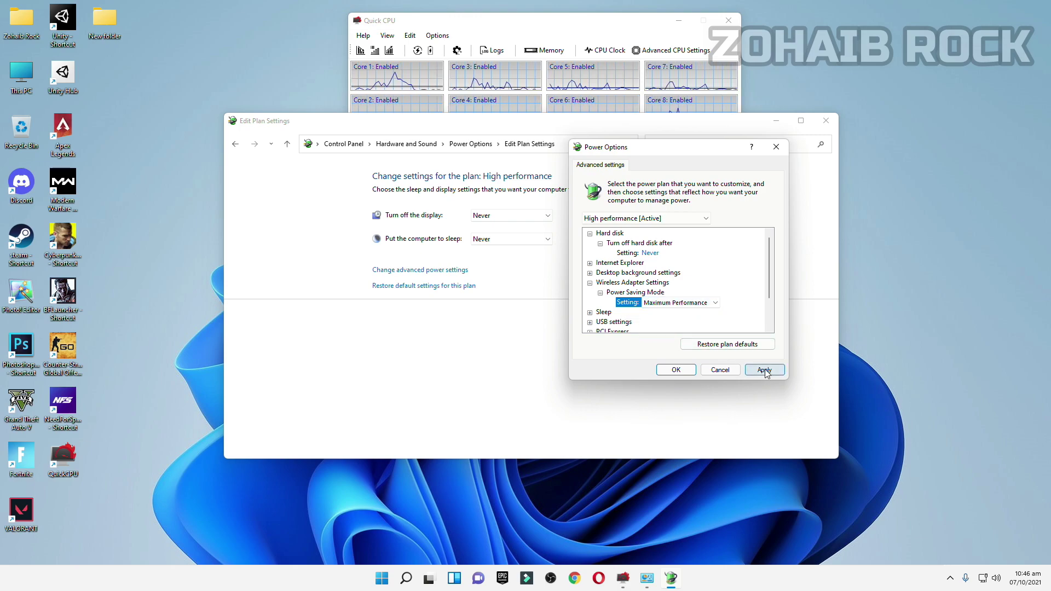
{"action": "left_click", "coordinate": [675, 370]}
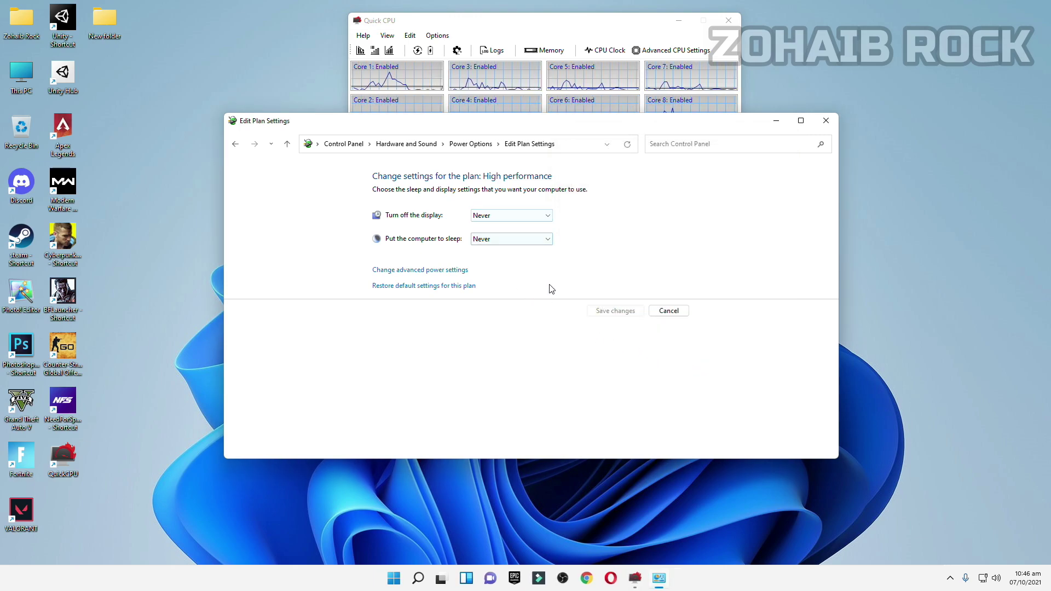
{"action": "left_click", "coordinate": [826, 120]}
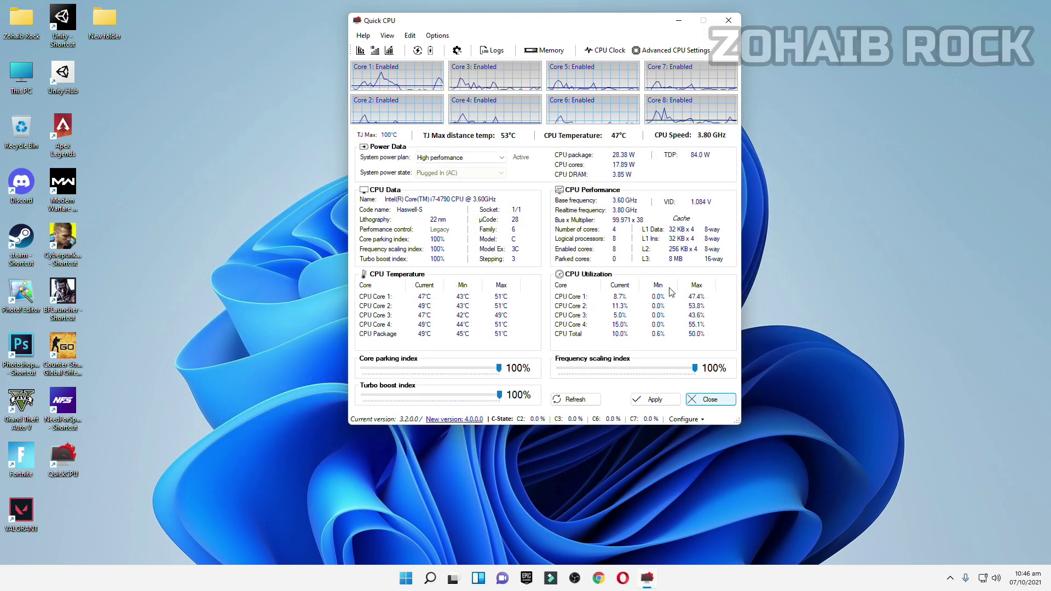
{"action": "key", "text": "alt+F4"}
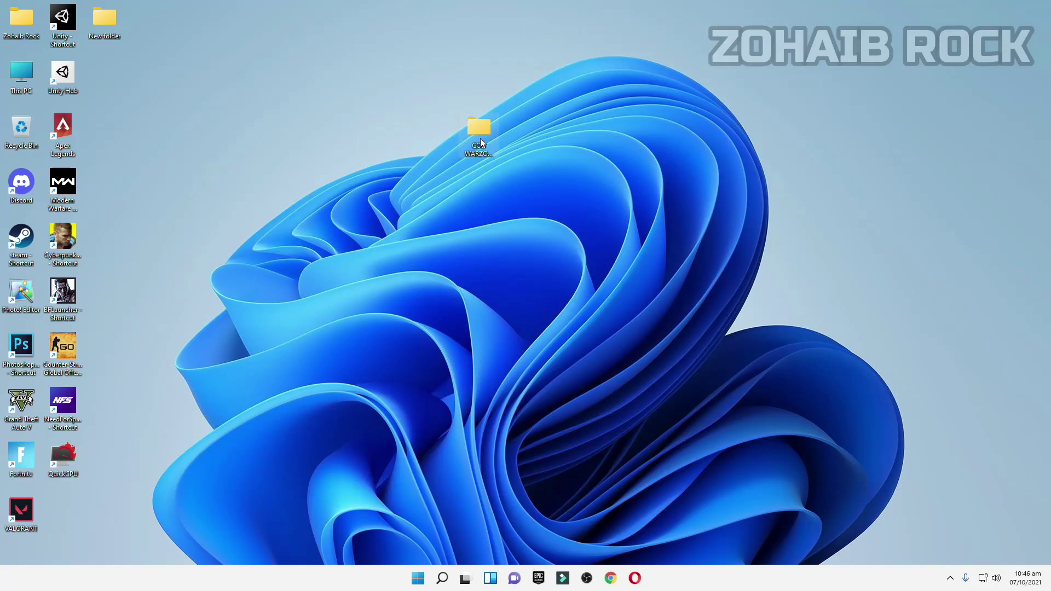
Step: Launch Timer Resolution from the pack's "5 Latency (Timer Resolution + Memory Cleaning)" folder and close the folder window
{"action": "double_click", "coordinate": [480, 137]}
{"action": "double_click", "coordinate": [432, 268]}
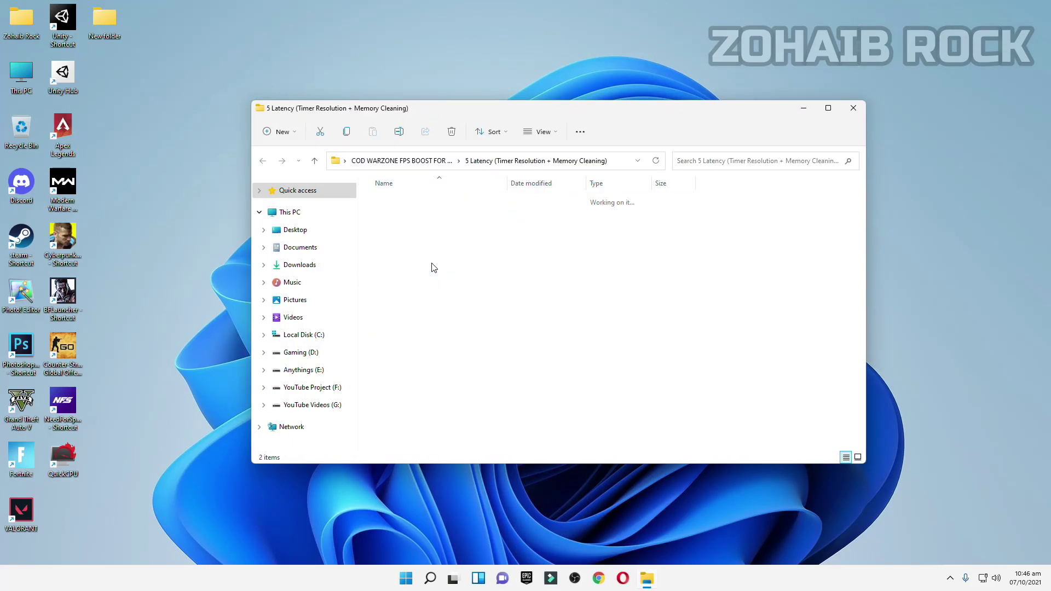
{"action": "double_click", "coordinate": [417, 219]}
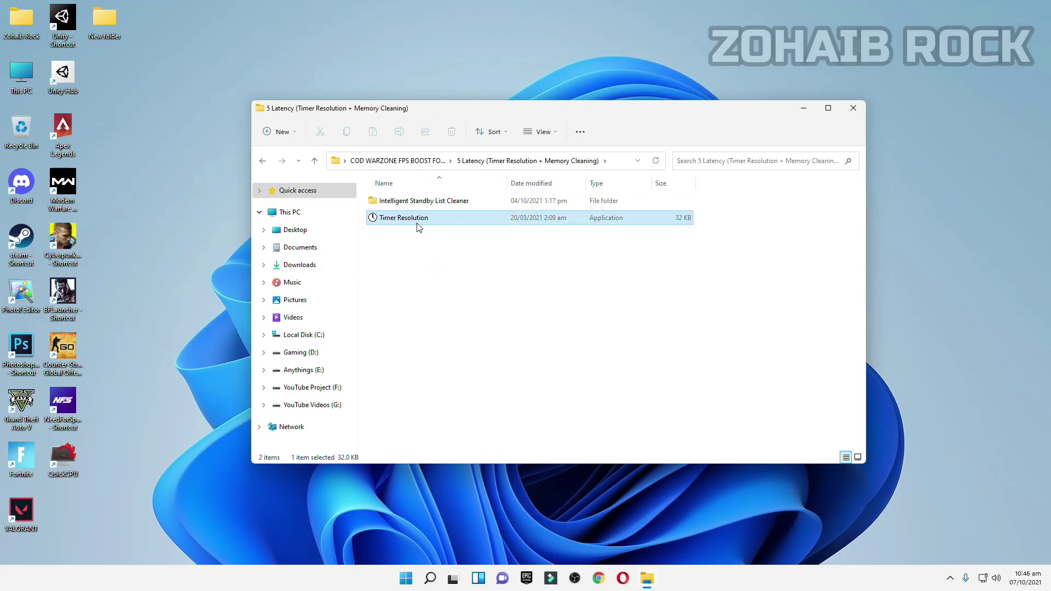
{"action": "left_click", "coordinate": [855, 115]}
{"action": "left_click_drag", "start_coordinate": [522, 237], "coordinate": [528, 183]}
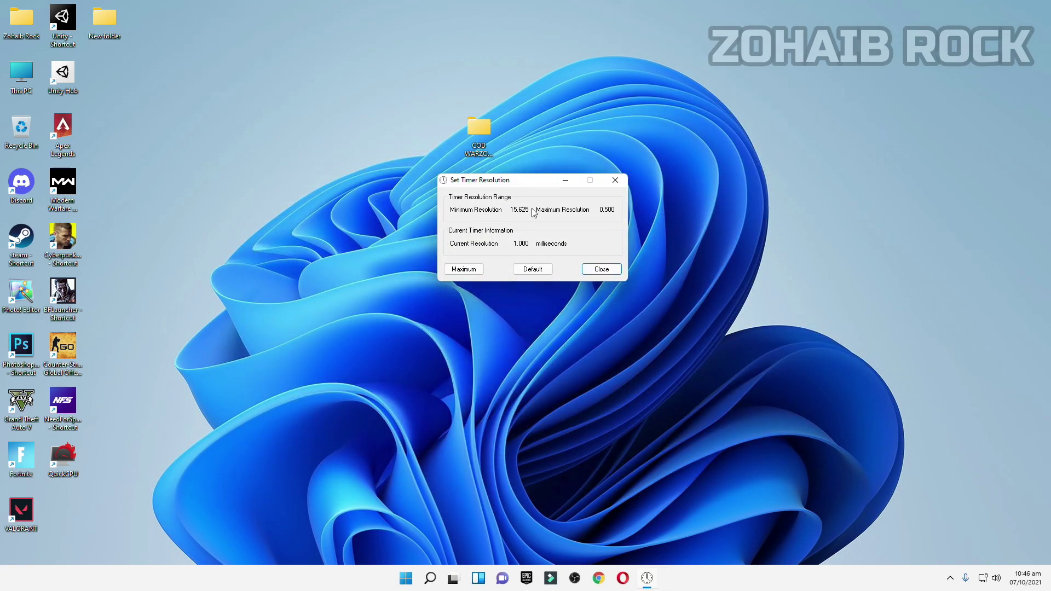
Step: Set the timer resolution to Maximum and minimize the tool so it keeps running
{"action": "left_click", "coordinate": [531, 269]}
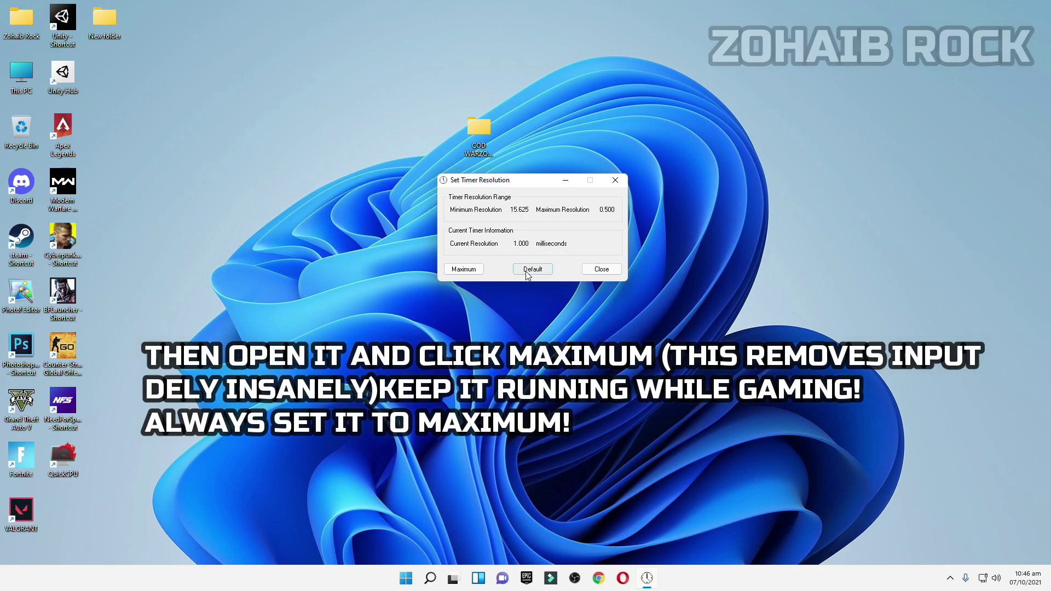
{"action": "left_click", "coordinate": [464, 270]}
{"action": "left_click_drag", "start_coordinate": [513, 243], "coordinate": [535, 245]}
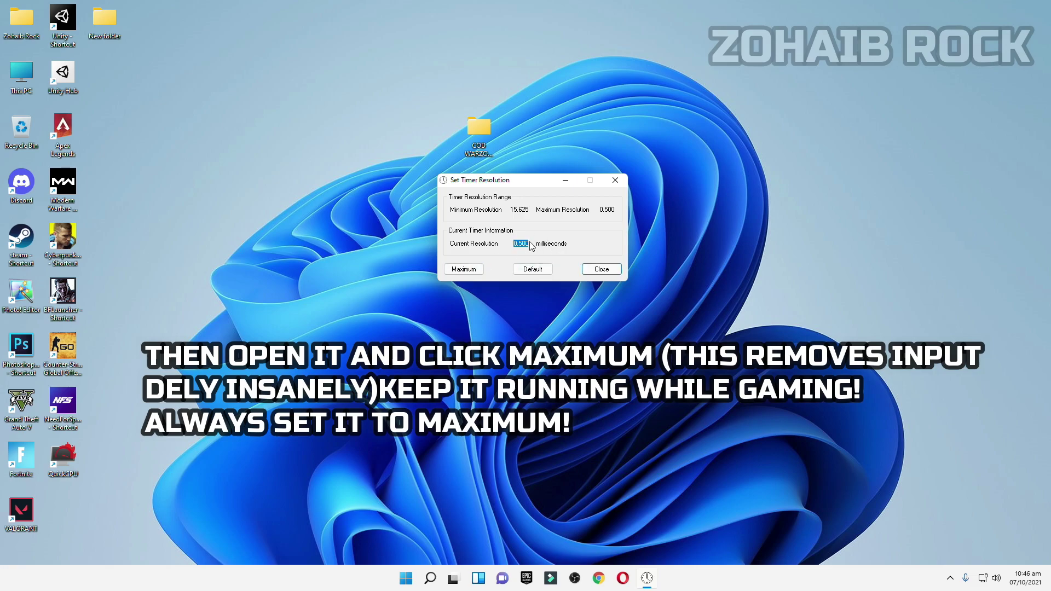
{"action": "left_click", "coordinate": [565, 180]}
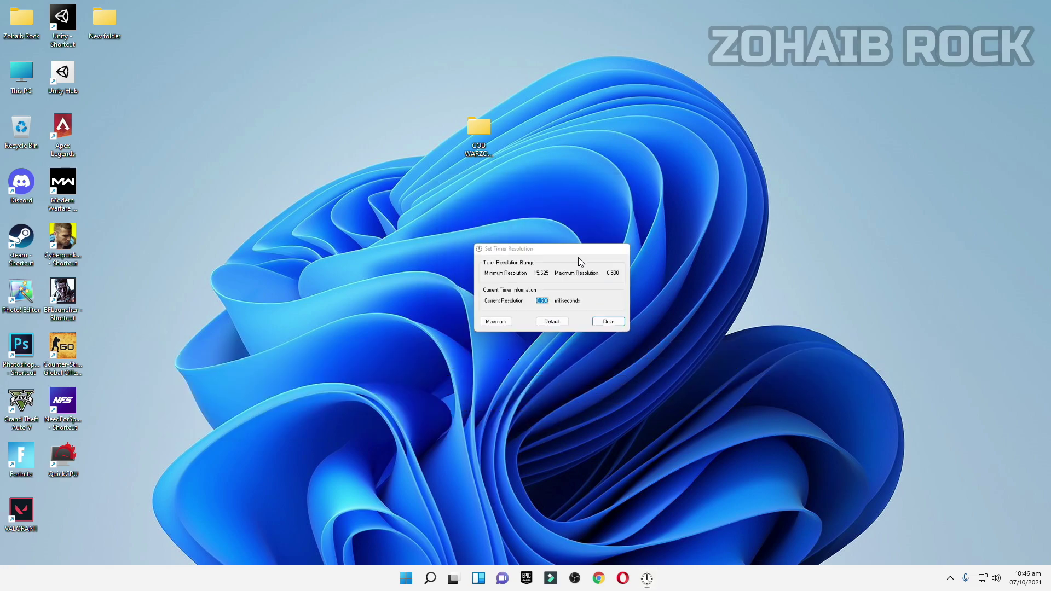
{"action": "left_click", "coordinate": [651, 584]}
{"action": "left_click", "coordinate": [654, 584]}
Step: Open the pack's "M1 Mouse Acceleration" shortcut, turn off "Enhance pointer precision" and confirm the mouse properties
{"action": "double_click", "coordinate": [465, 144]}
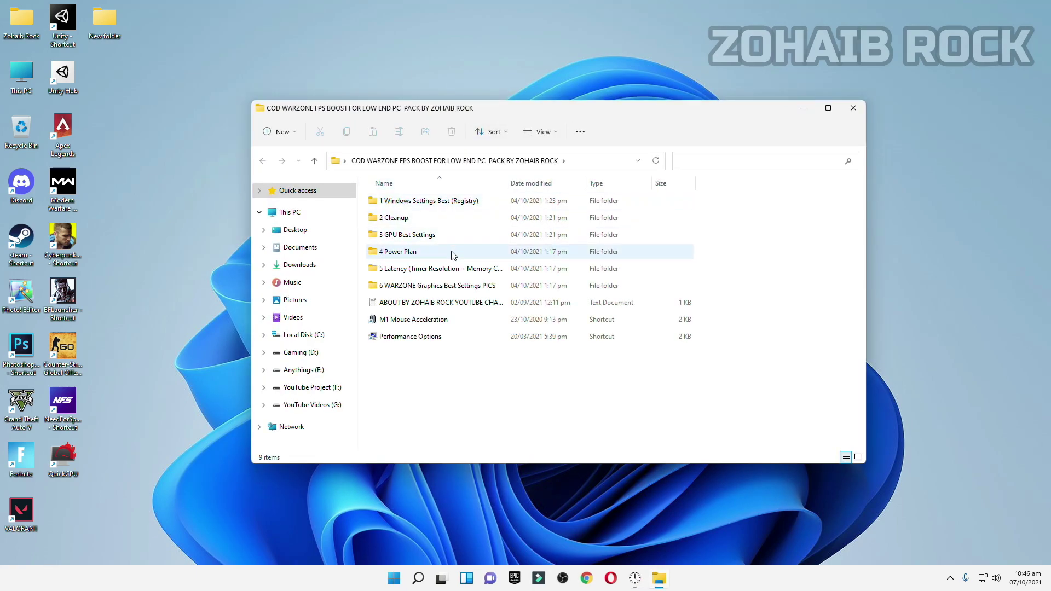
{"action": "double_click", "coordinate": [415, 319]}
{"action": "left_click_drag", "start_coordinate": [293, 139], "coordinate": [464, 124]}
{"action": "left_click", "coordinate": [360, 197]}
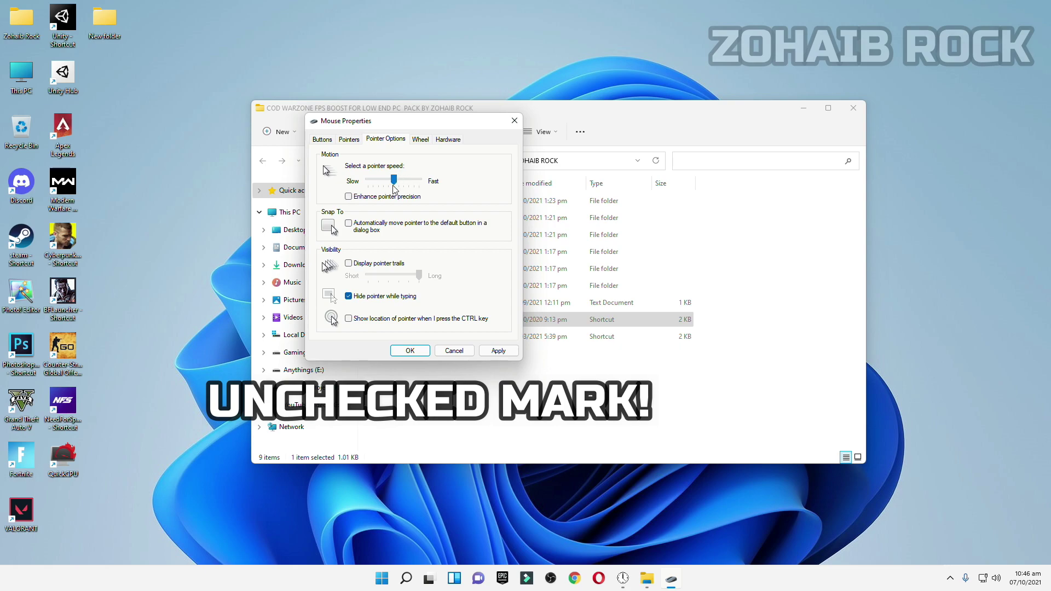
{"action": "left_click", "coordinate": [413, 351]}
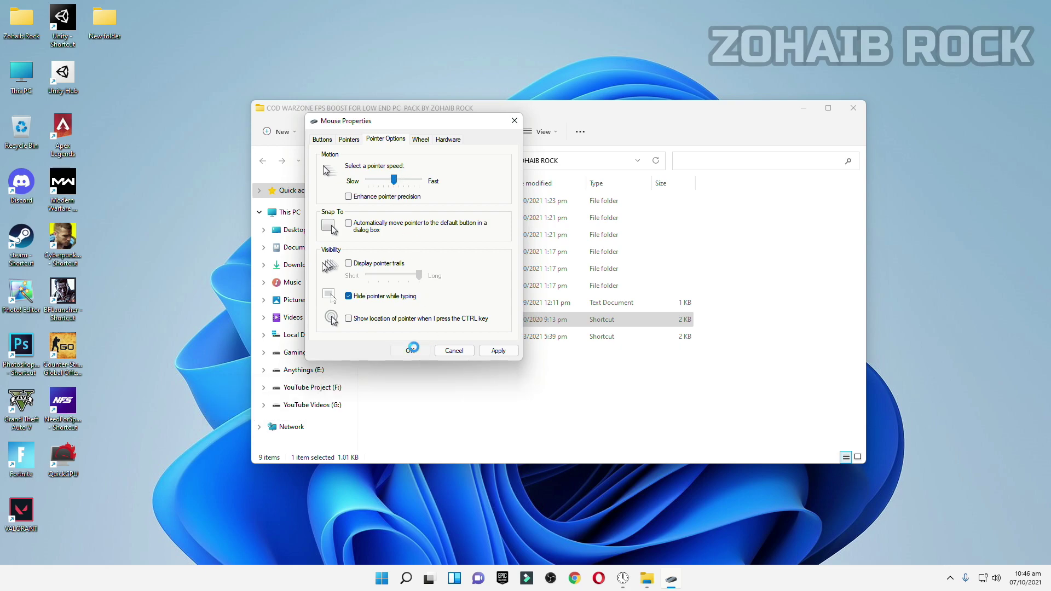
Step: Minimize the pack folder, search for "keyboard", check the repeat delay and repeat rate in Keyboard Properties, and confirm the dialog
{"action": "left_click", "coordinate": [803, 110]}
{"action": "left_click", "coordinate": [416, 578]}
{"action": "type", "text": "k"}
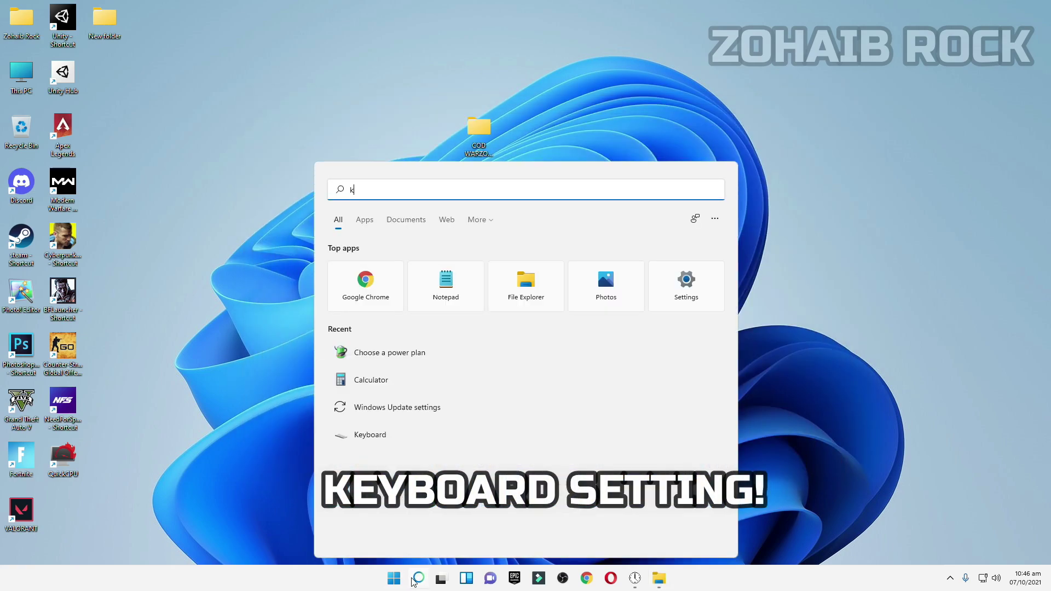
{"action": "type", "text": "eyboard"}
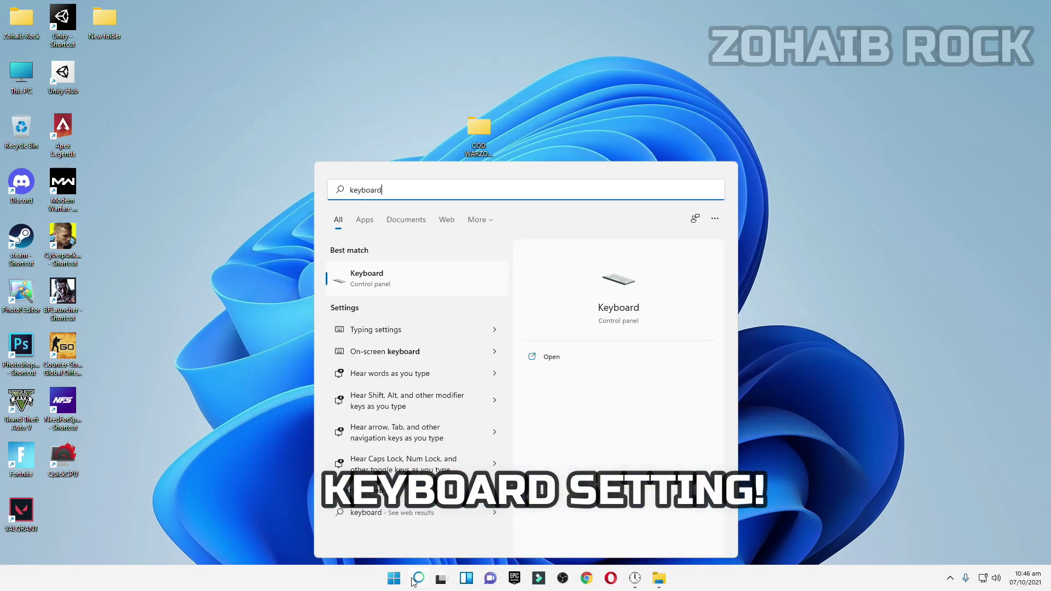
{"action": "left_click", "coordinate": [385, 275]}
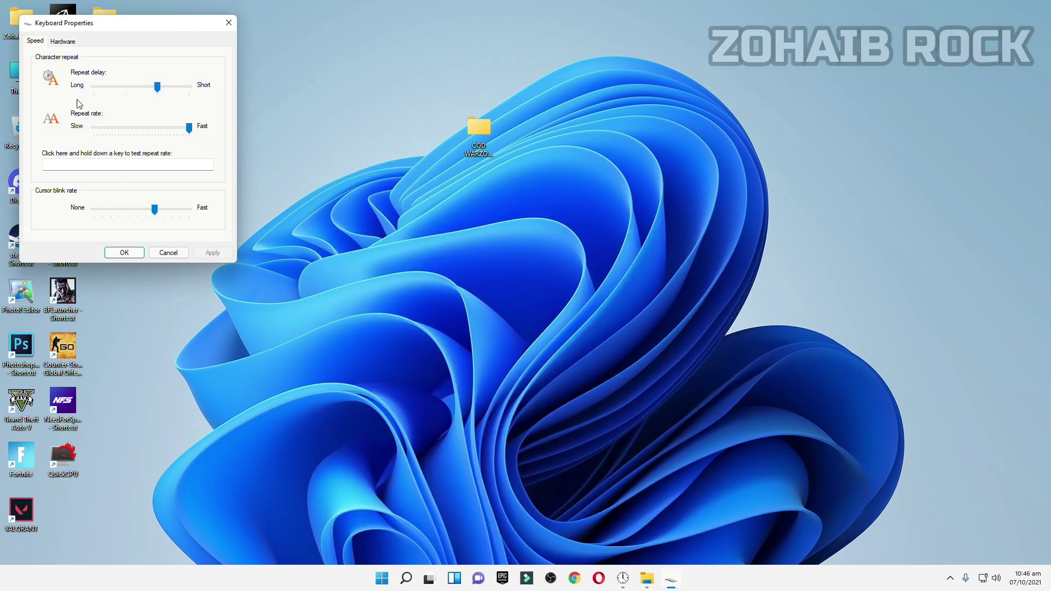
{"action": "left_click", "coordinate": [124, 252]}
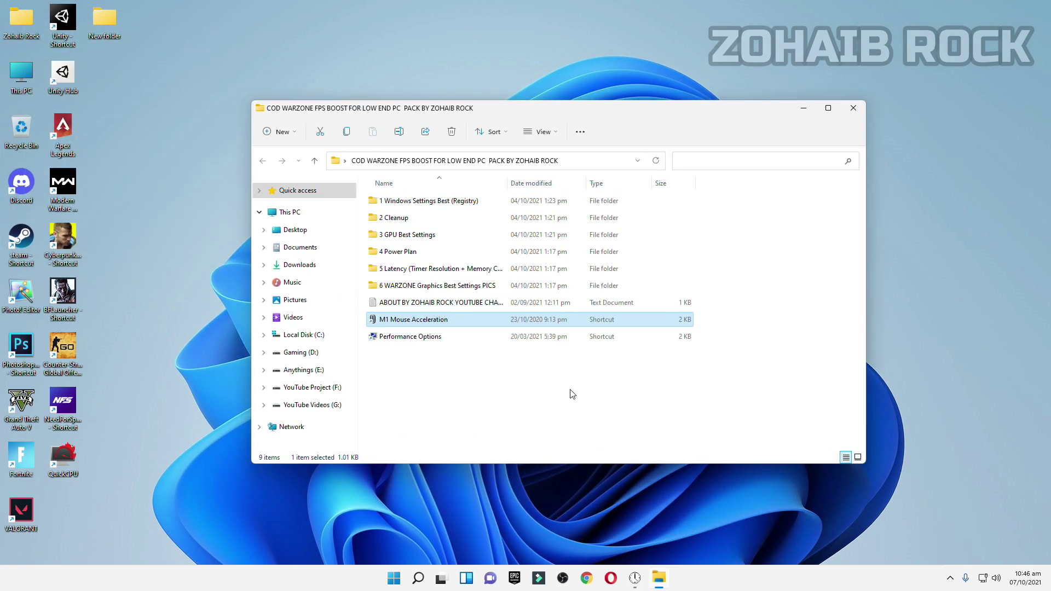
Step: Try "Adjust for best performance" through the pack's Performance Options shortcut, and confirm the dialog with "Let Windows choose what's best for my computer"
{"action": "double_click", "coordinate": [436, 336]}
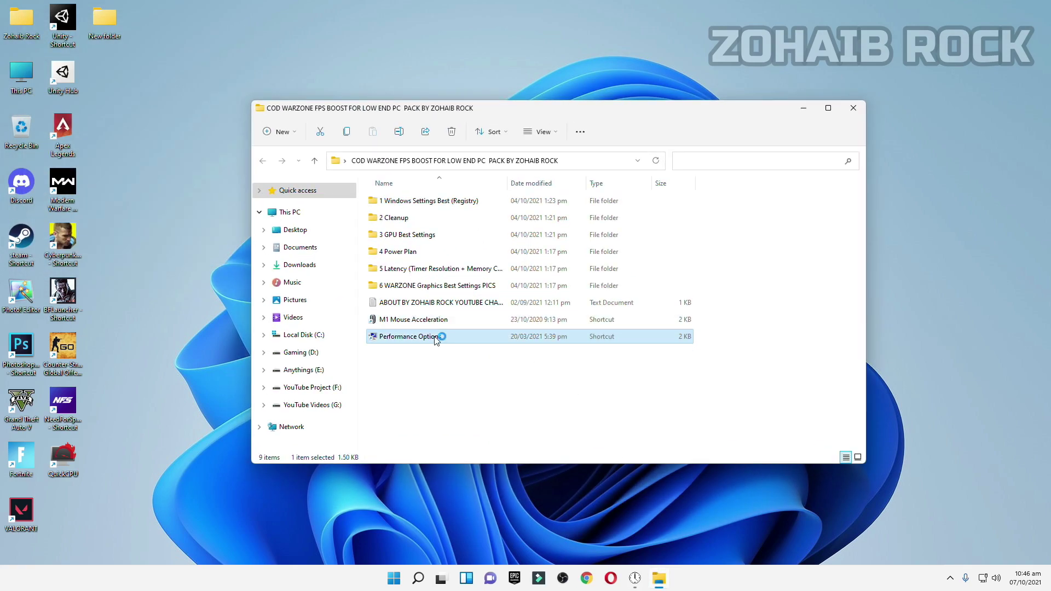
{"action": "left_click_drag", "start_coordinate": [216, 36], "coordinate": [509, 112]}
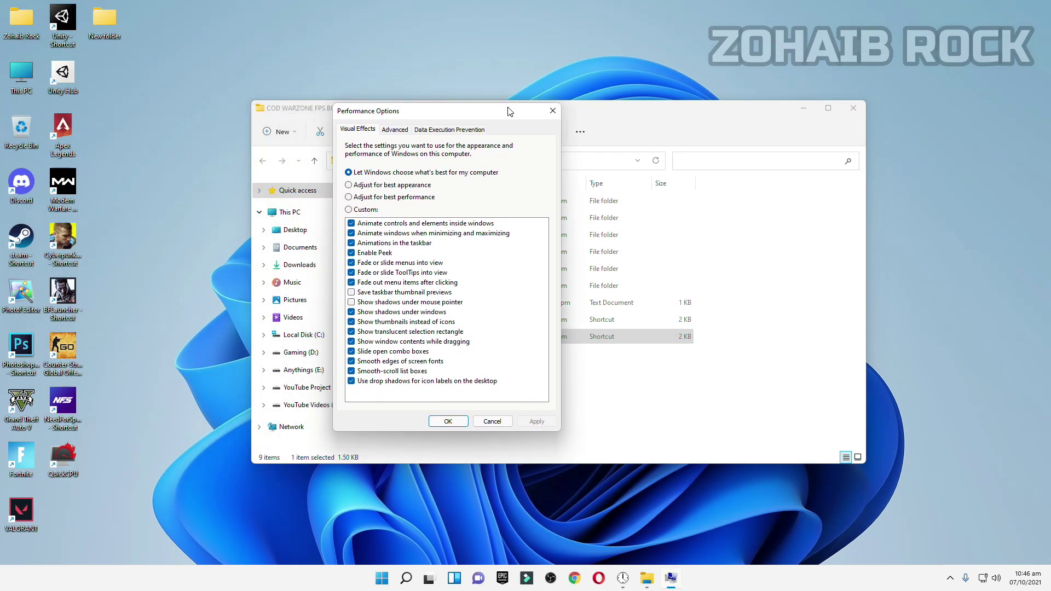
{"action": "left_click", "coordinate": [391, 198]}
{"action": "left_click", "coordinate": [537, 421]}
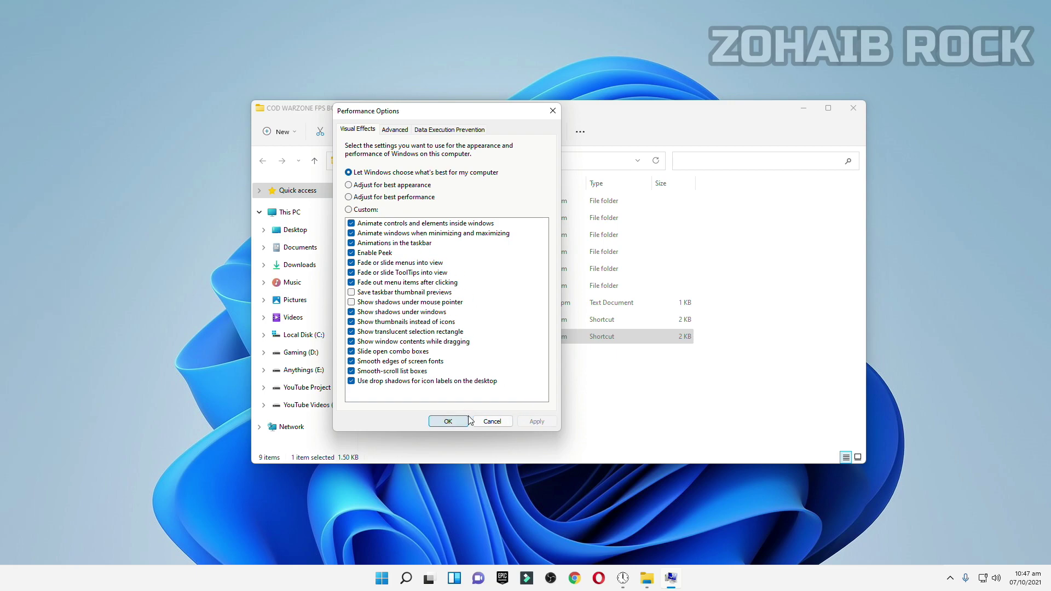
{"action": "left_click", "coordinate": [447, 422]}
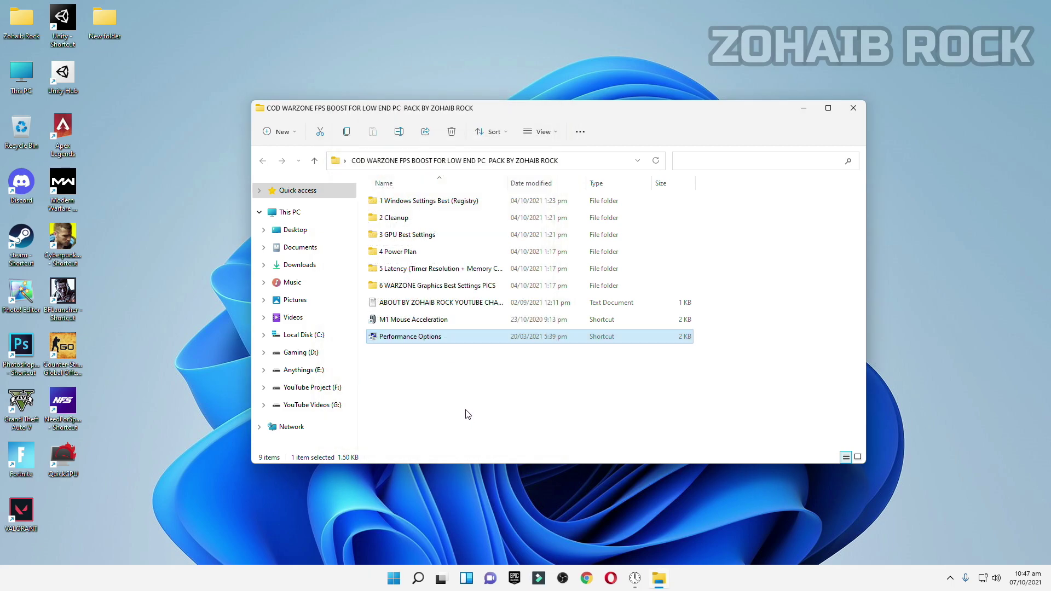
Step: Examine the recommended Display, Detail & Texture, Post Processing and Shadow & Lighting pictures in the pack's "6 WARZONE Graphics Best Settings PICS" folder
{"action": "double_click", "coordinate": [436, 285]}
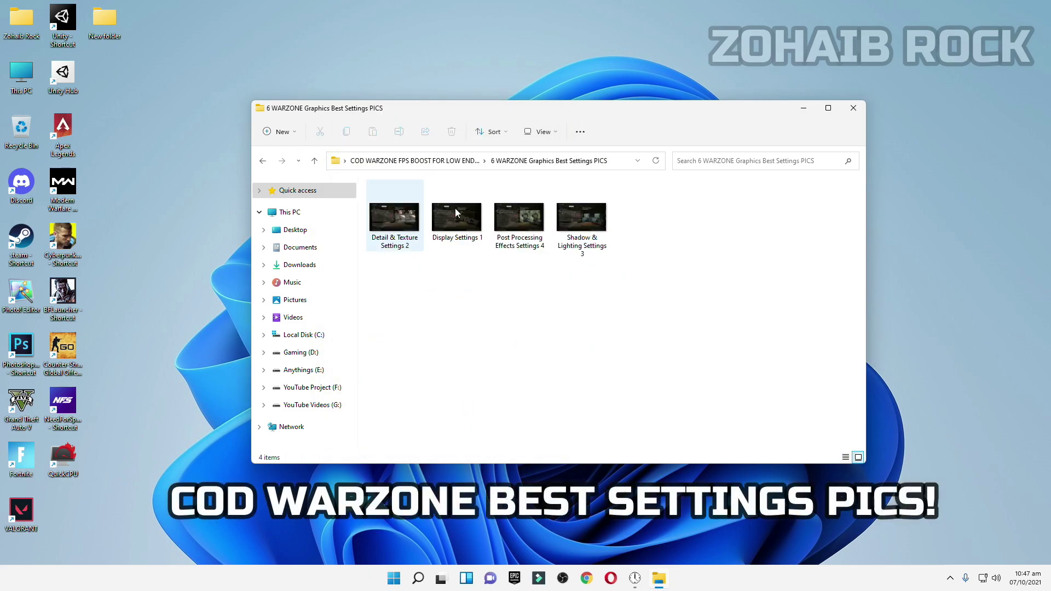
{"action": "left_click", "coordinate": [827, 109]}
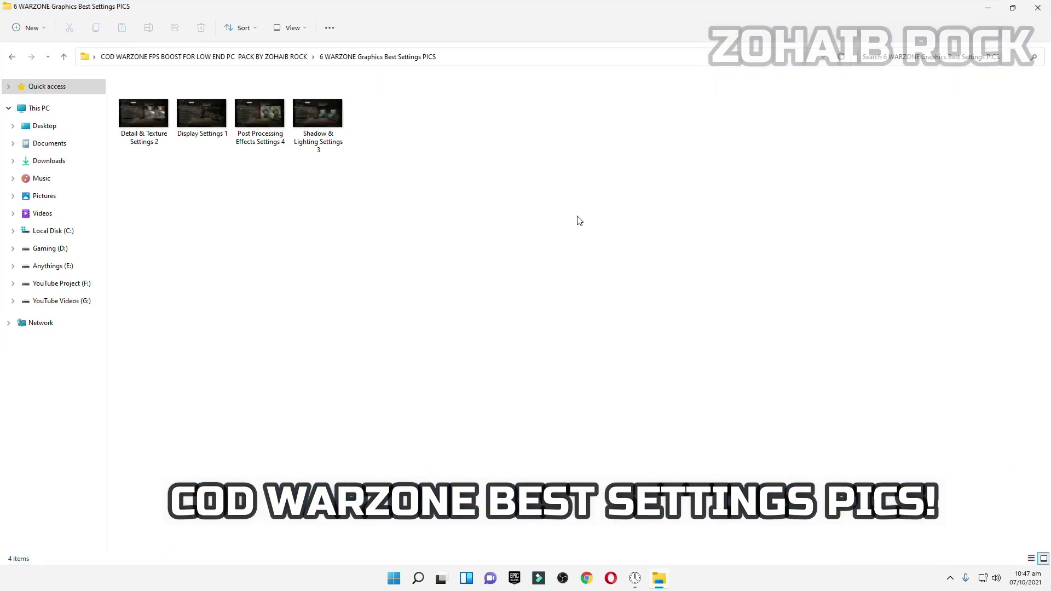
{"action": "double_click", "coordinate": [150, 133]}
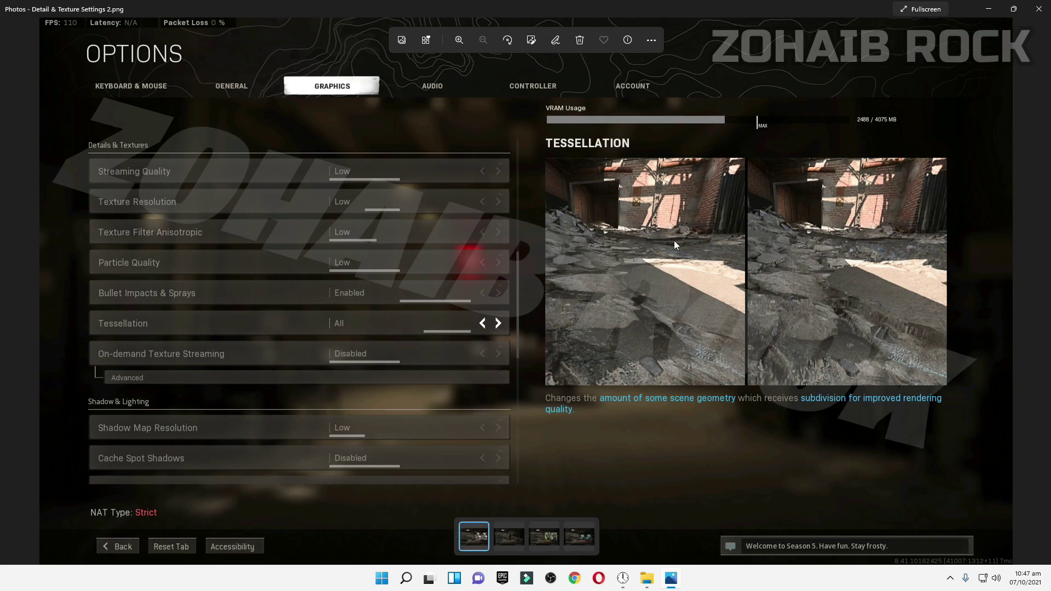
{"action": "key", "text": "Right"}
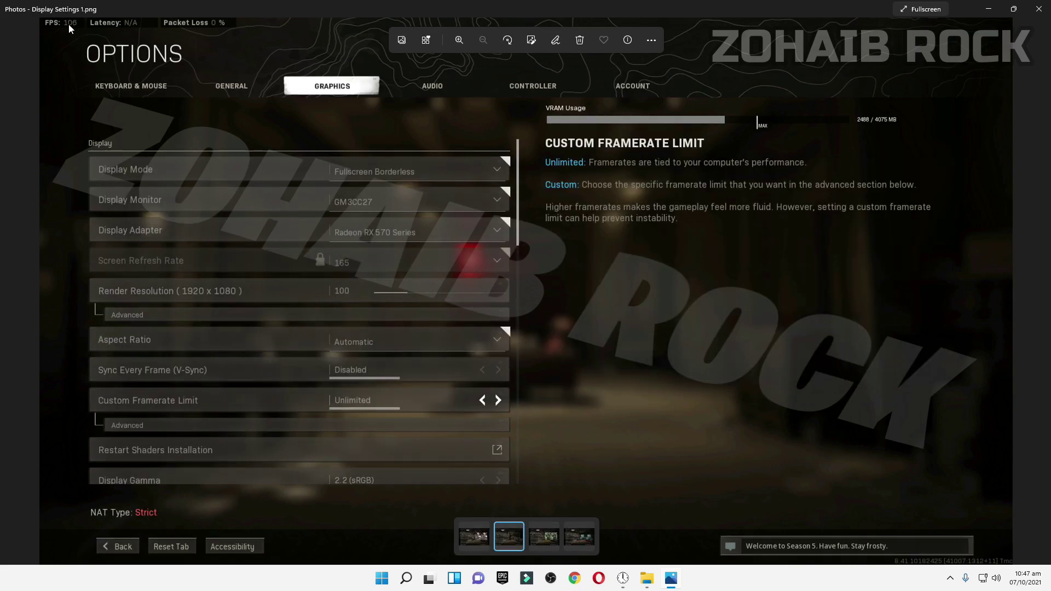
{"action": "key", "text": "Right"}
{"action": "key", "text": "Right"}
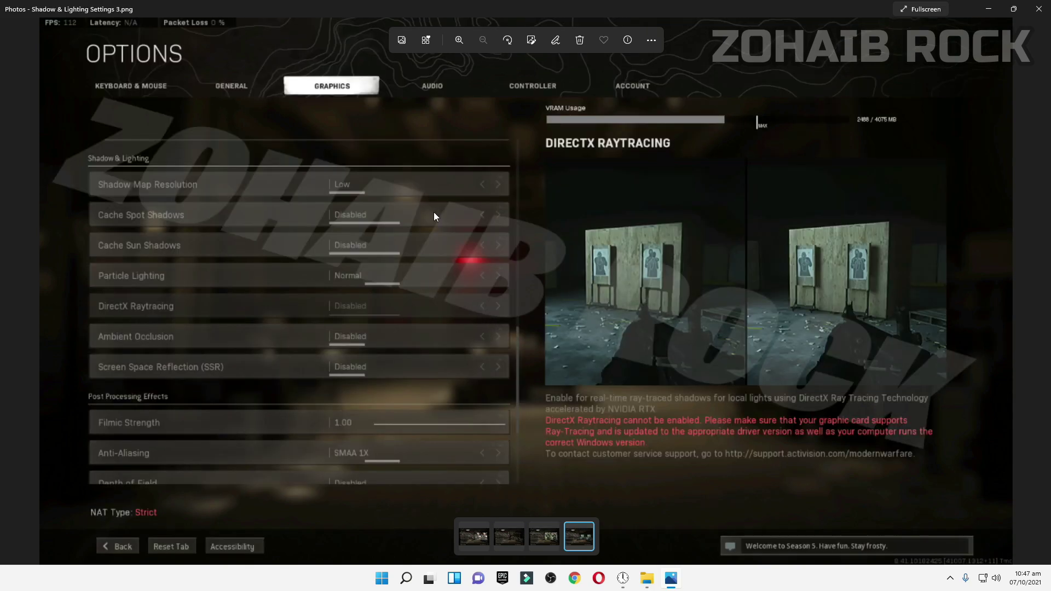
Step: Close the picture viewer, put away the pictures folder window, and move the pack folder below "New folder" on the desktop
{"action": "left_click", "coordinate": [1038, 9]}
{"action": "left_click", "coordinate": [987, 8]}
{"action": "left_click_drag", "start_coordinate": [478, 130], "coordinate": [115, 82]}
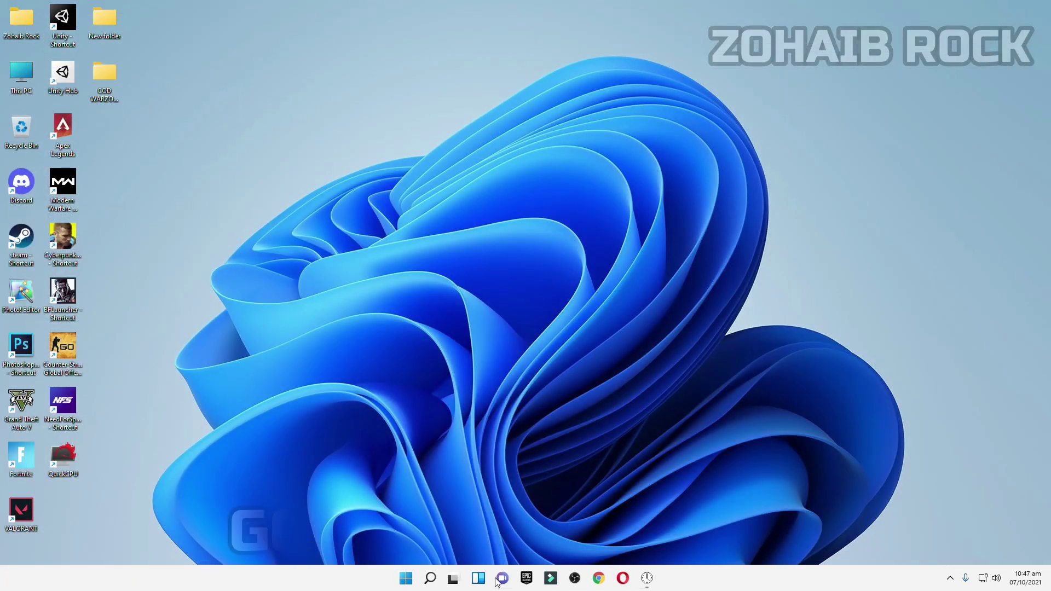
Step: Search for "task", open Task Manager and display the list of apps that run at startup
{"action": "left_click", "coordinate": [430, 582]}
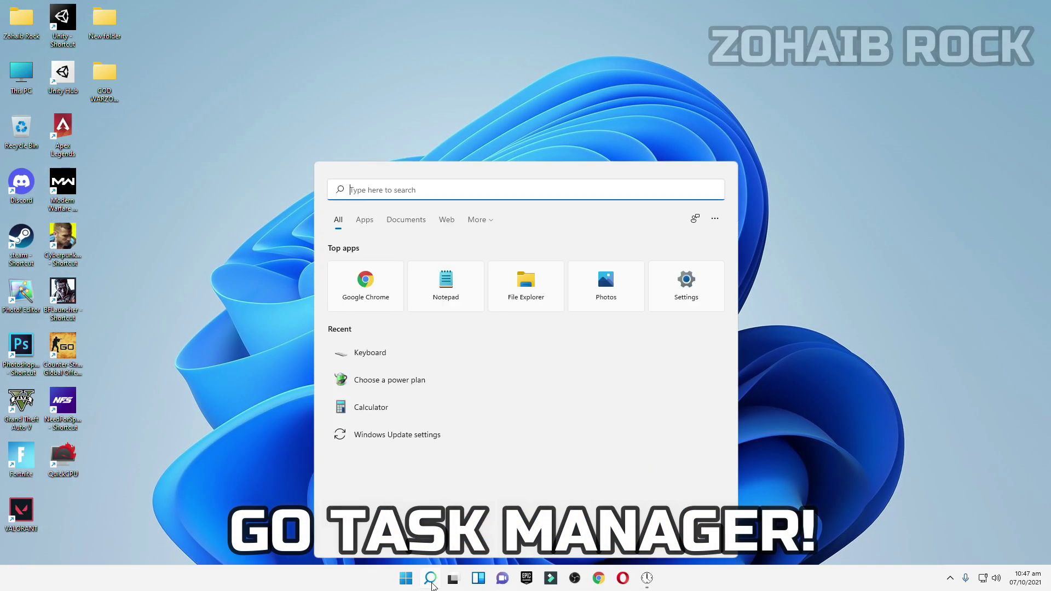
{"action": "type", "text": "task"}
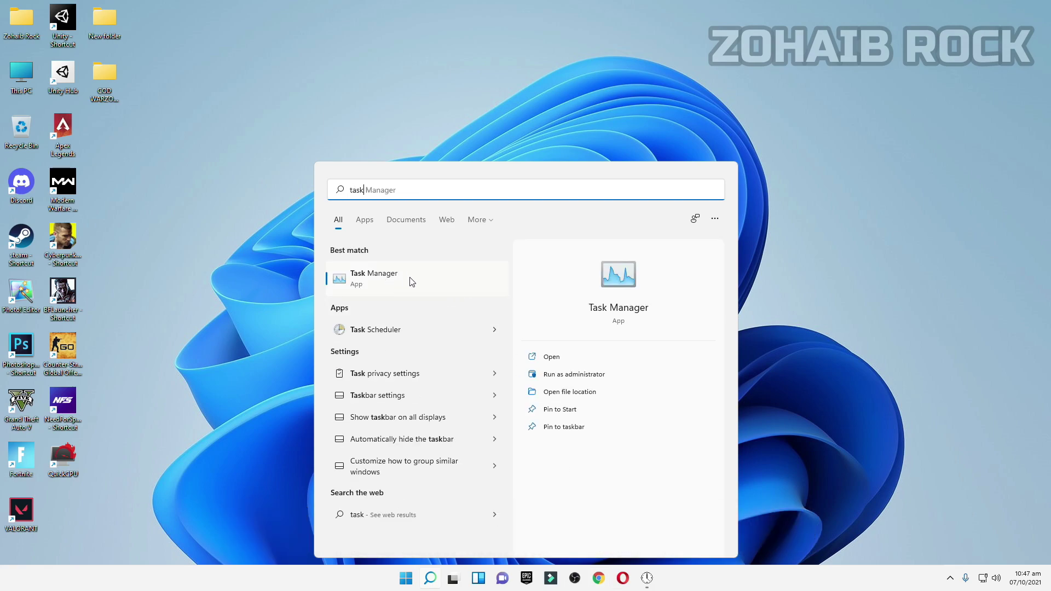
{"action": "left_click", "coordinate": [374, 286]}
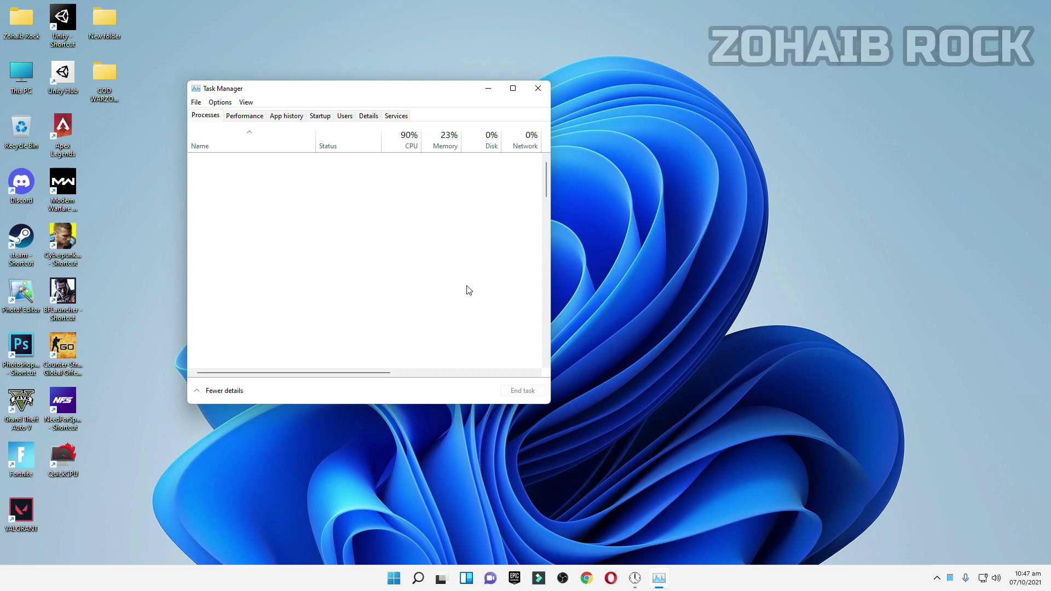
{"action": "left_click", "coordinate": [315, 116]}
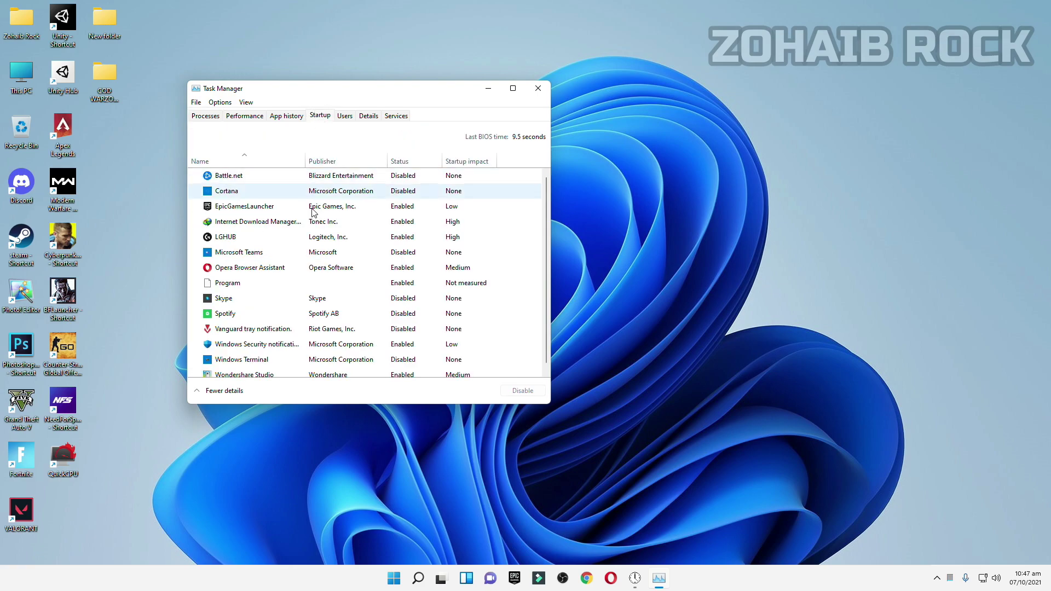
{"action": "scroll", "coordinate": [339, 290], "scroll_direction": "down", "scroll_amount": 1}
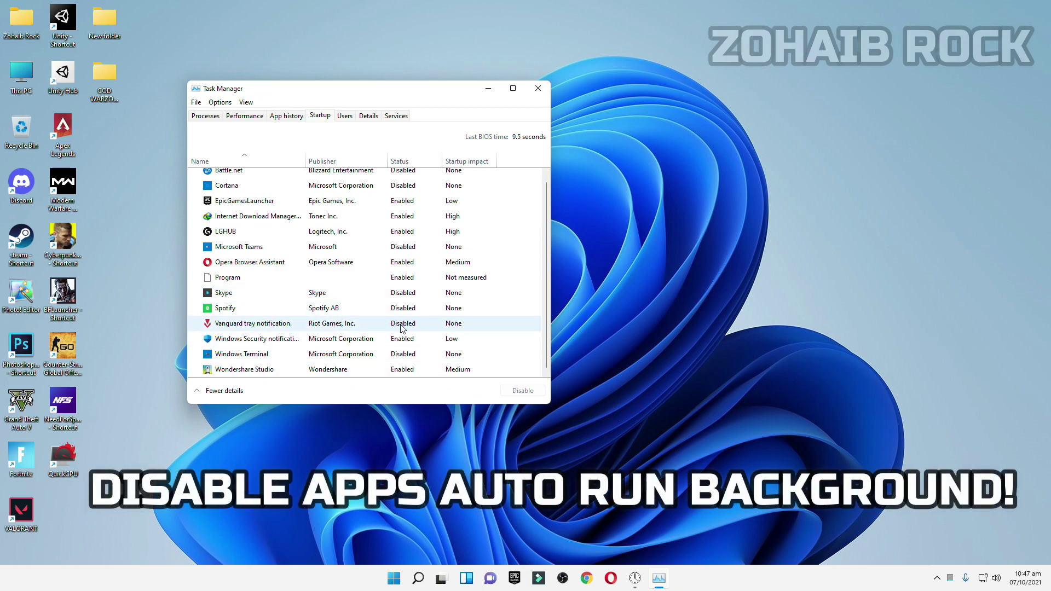
Step: Enable Skype in the startup list and disable it again
{"action": "left_click", "coordinate": [404, 294]}
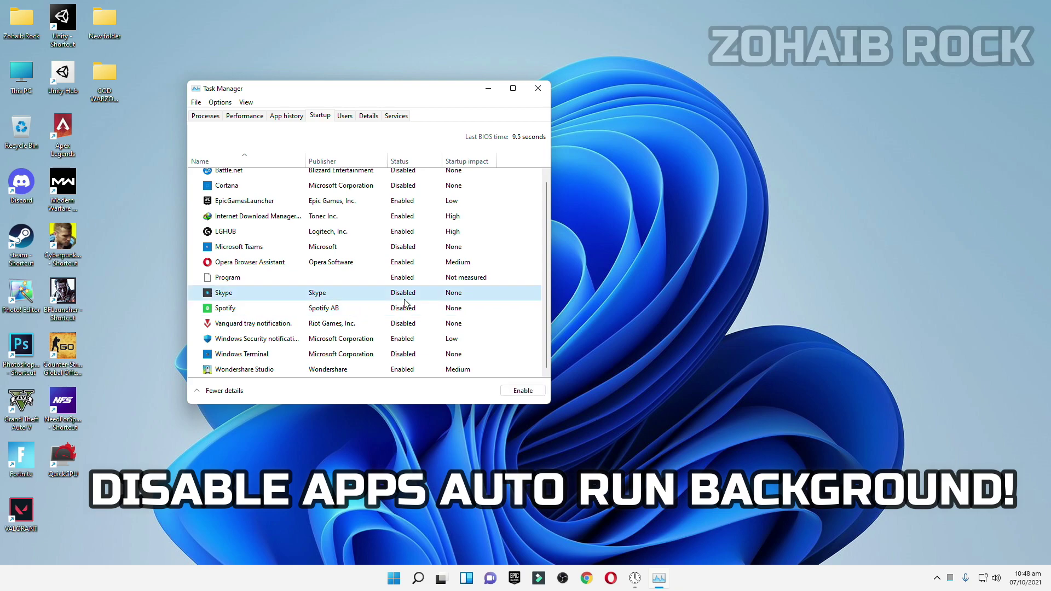
{"action": "left_click", "coordinate": [517, 391]}
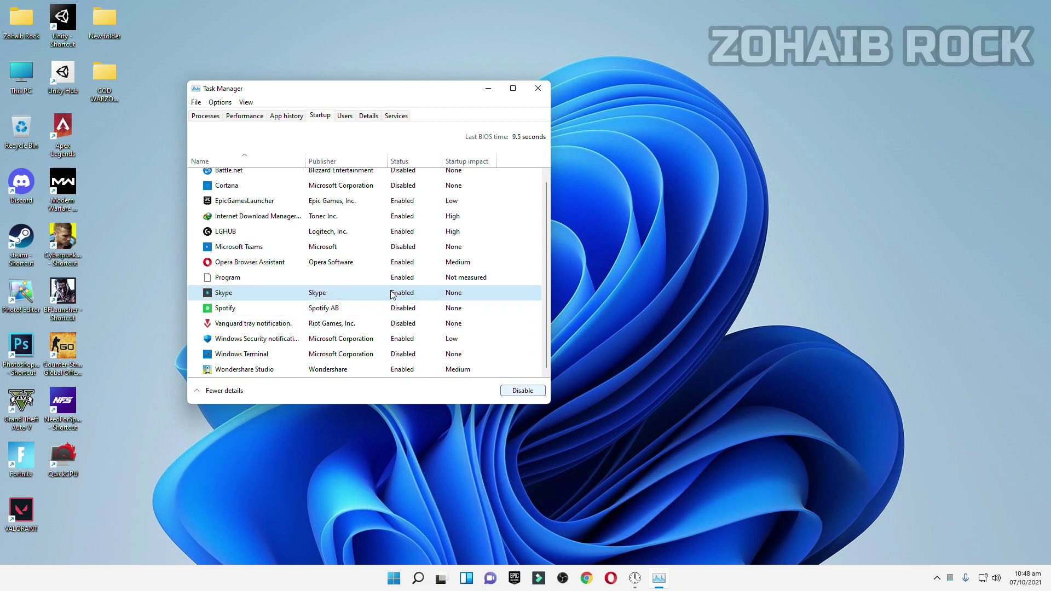
{"action": "left_click", "coordinate": [520, 390]}
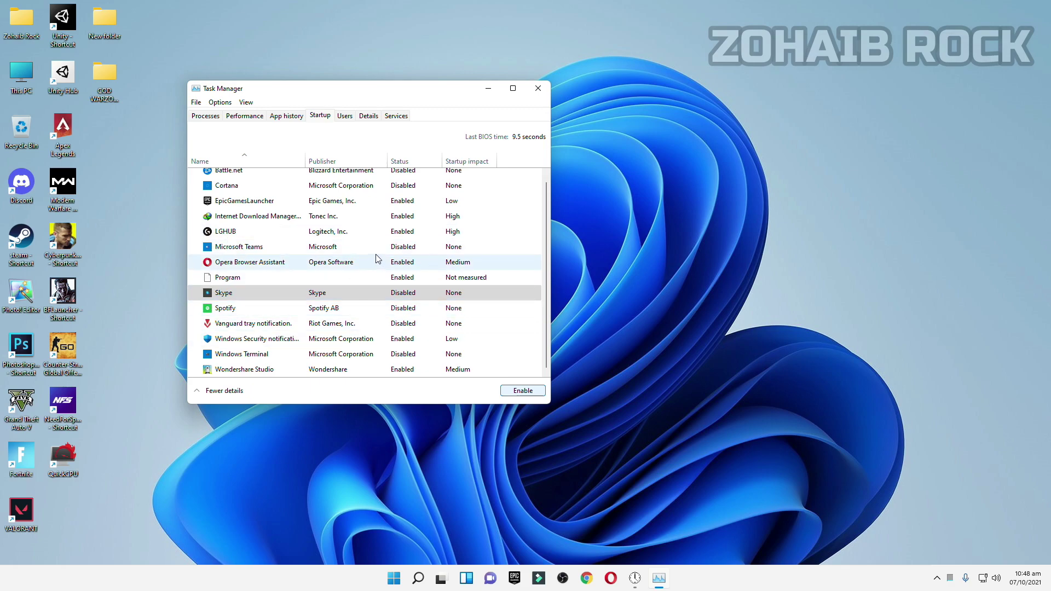
Step: Check the Battle.net startup entry and close Task Manager
{"action": "scroll", "coordinate": [545, 241], "scroll_direction": "up", "scroll_amount": 1}
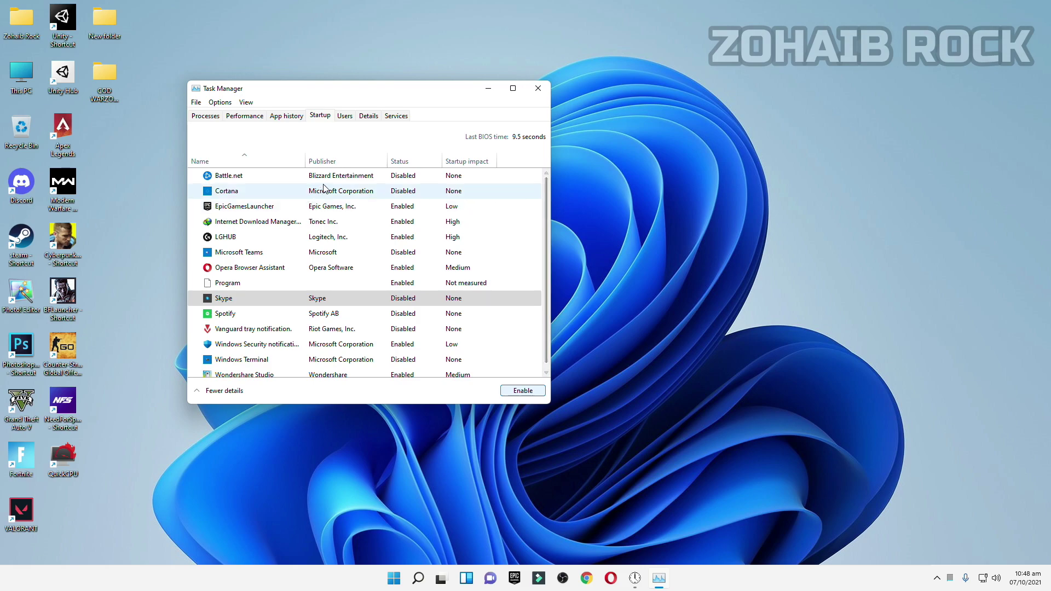
{"action": "left_click", "coordinate": [355, 179]}
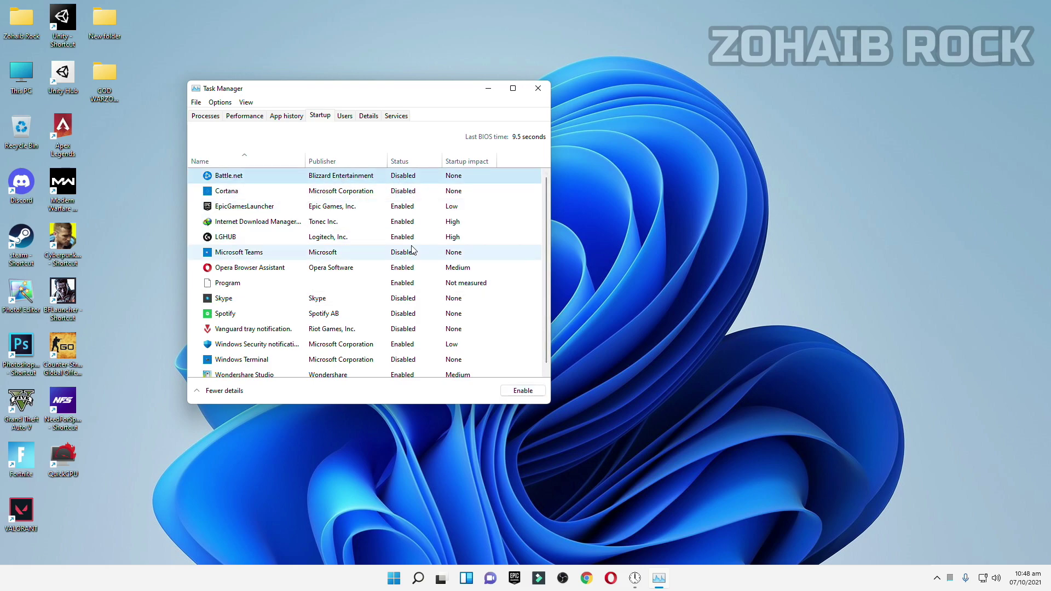
{"action": "left_click", "coordinate": [538, 88]}
Step: Open Windows Settings full screen and set opening Xbox Game Bar with the controller button to Off in the Gaming section
{"action": "left_click", "coordinate": [398, 579]}
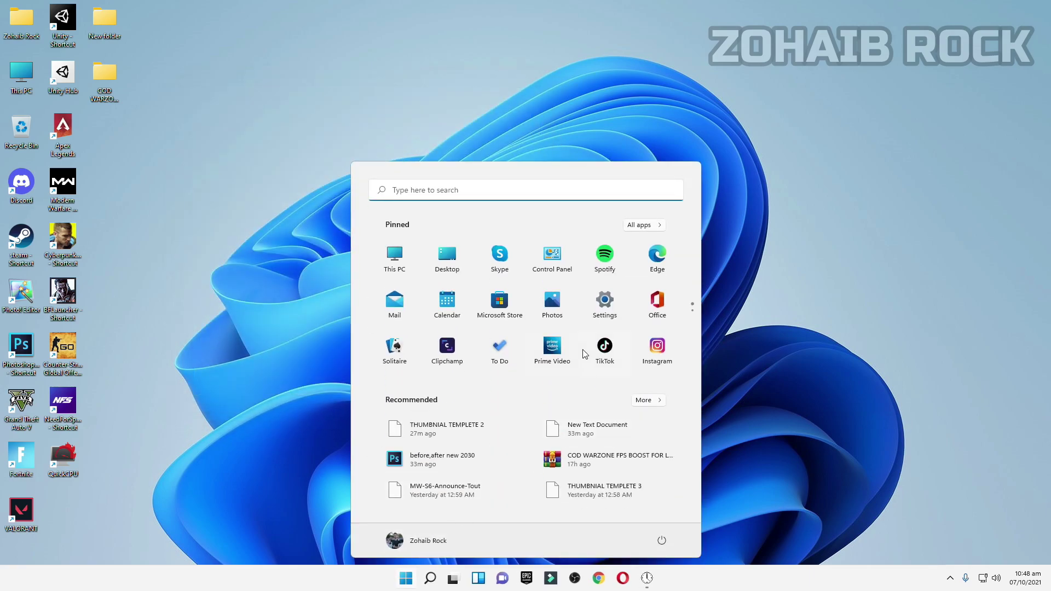
{"action": "left_click", "coordinate": [604, 304]}
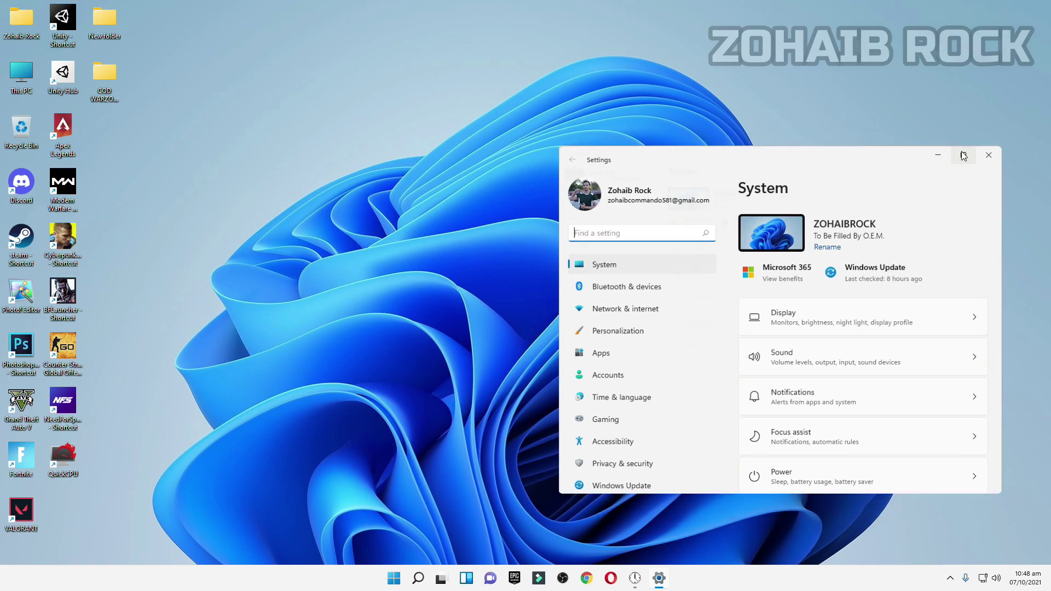
{"action": "left_click", "coordinate": [963, 156]}
{"action": "left_click", "coordinate": [64, 271]}
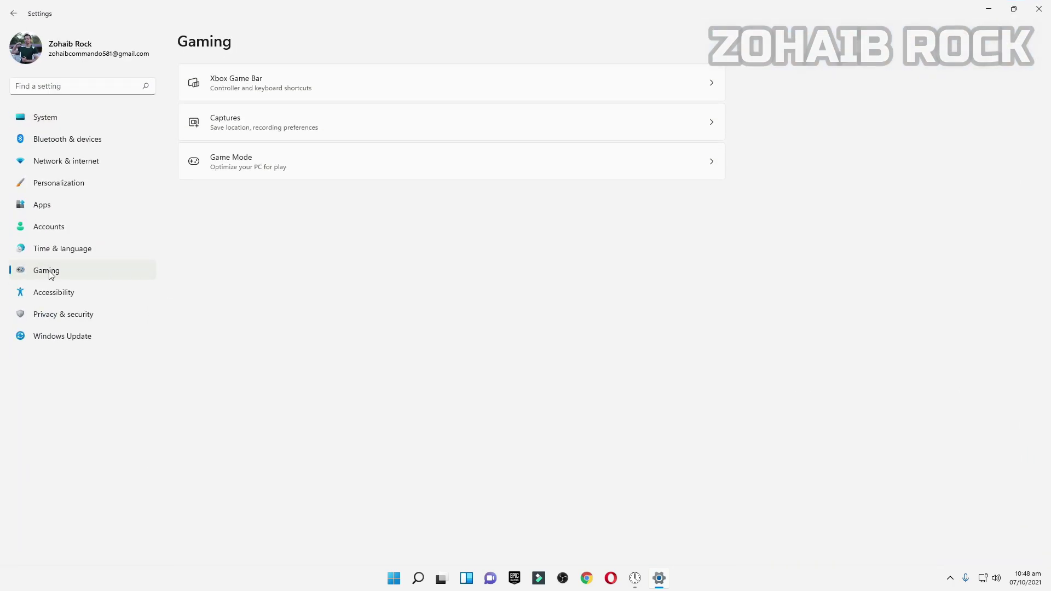
{"action": "left_click", "coordinate": [265, 98]}
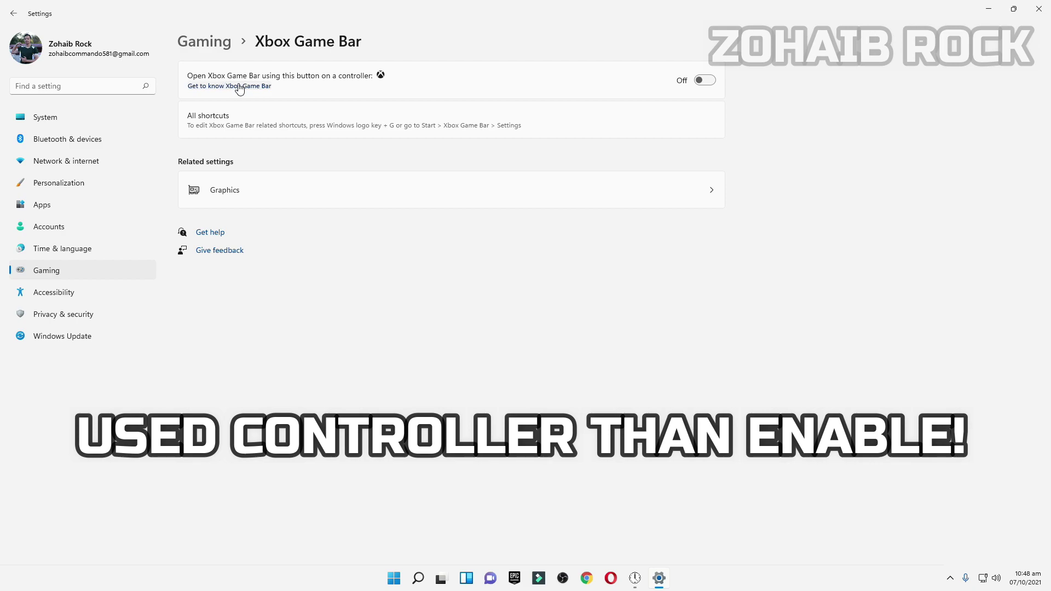
{"action": "left_click", "coordinate": [704, 82]}
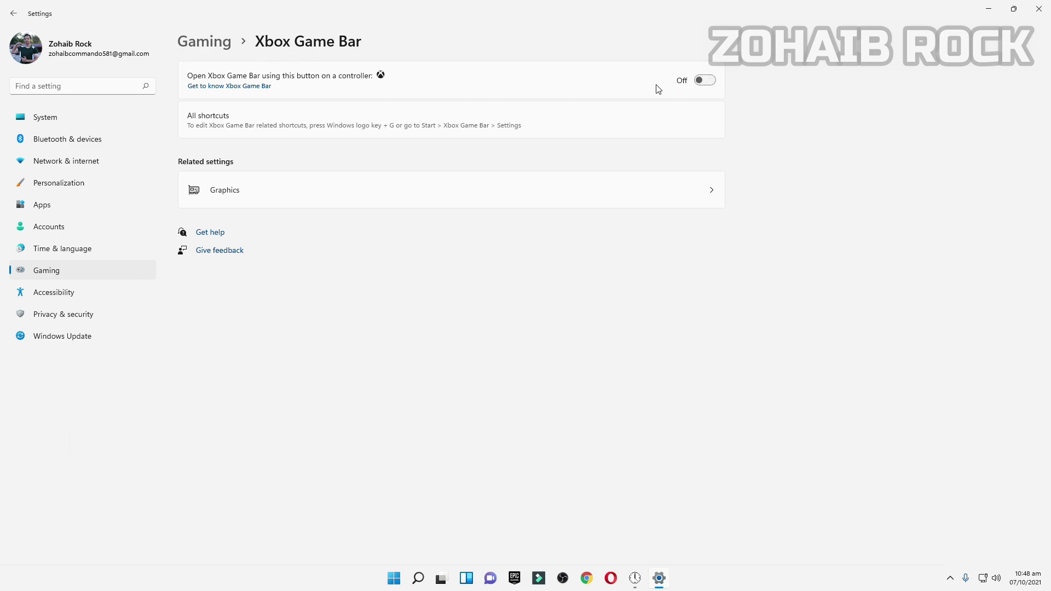
Step: Check the Game Mode switch in the Gaming section and open its related Graphics settings
{"action": "key", "text": "alt+Left"}
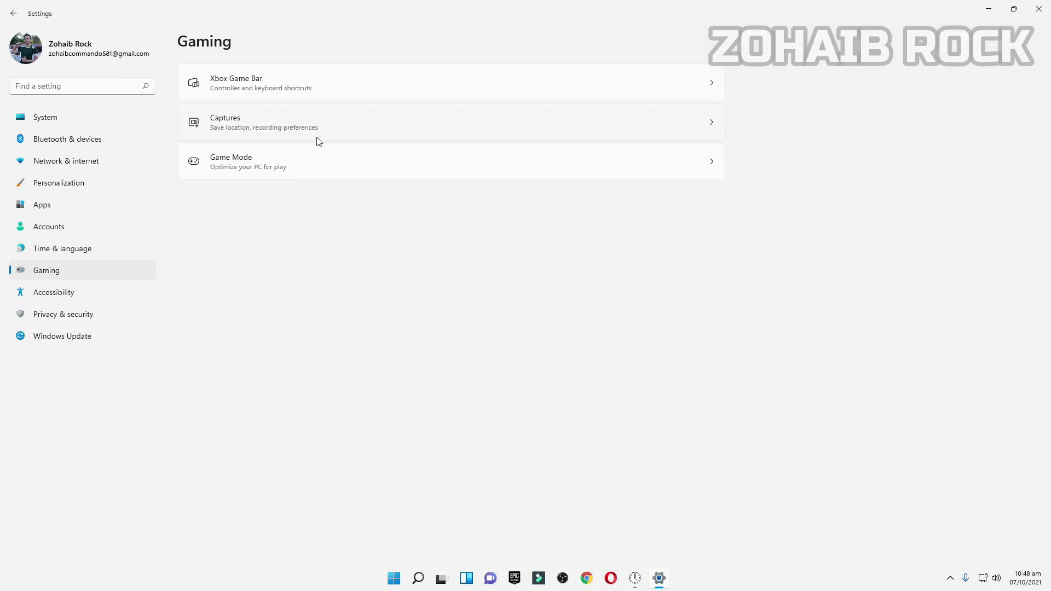
{"action": "left_click", "coordinate": [317, 163]}
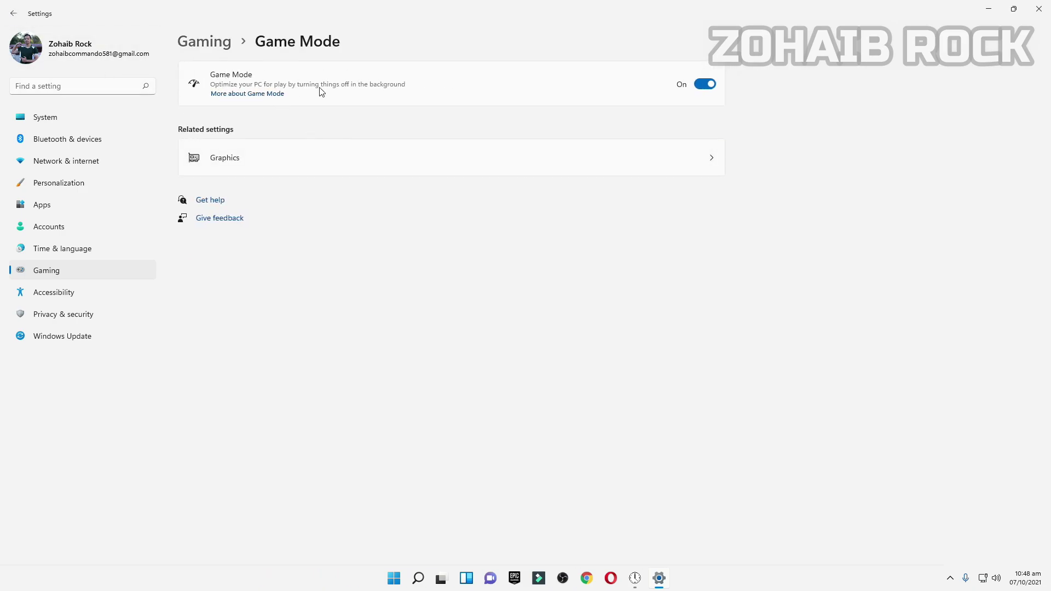
{"action": "left_click", "coordinate": [299, 156]}
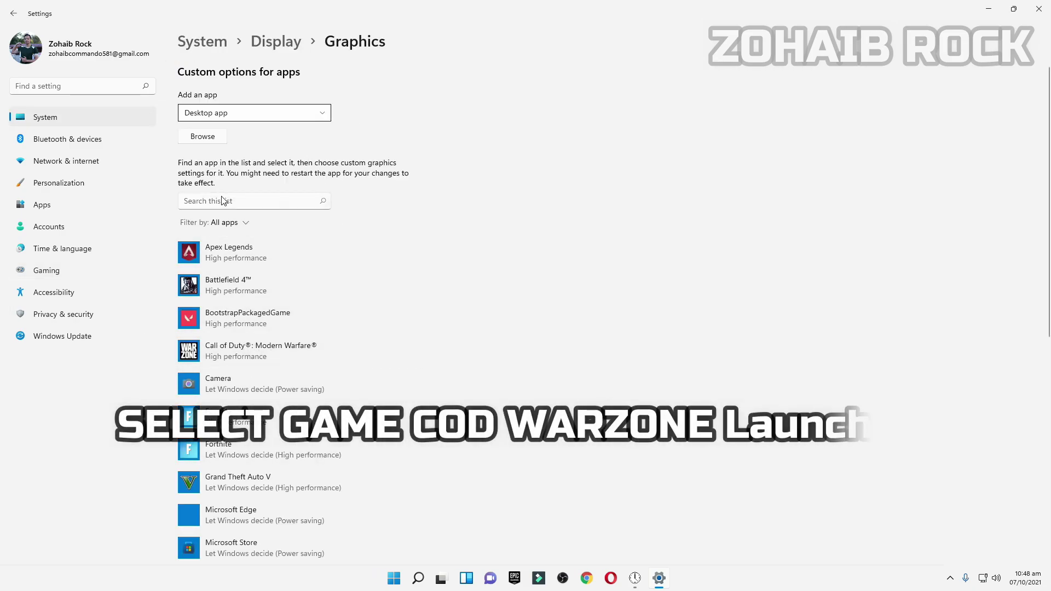
Step: Try to add Modern Warfare Launcher from G:\GAMES\Call of Duty Modern Warfare as a desktop app in the custom graphics options
{"action": "left_click", "coordinate": [205, 138]}
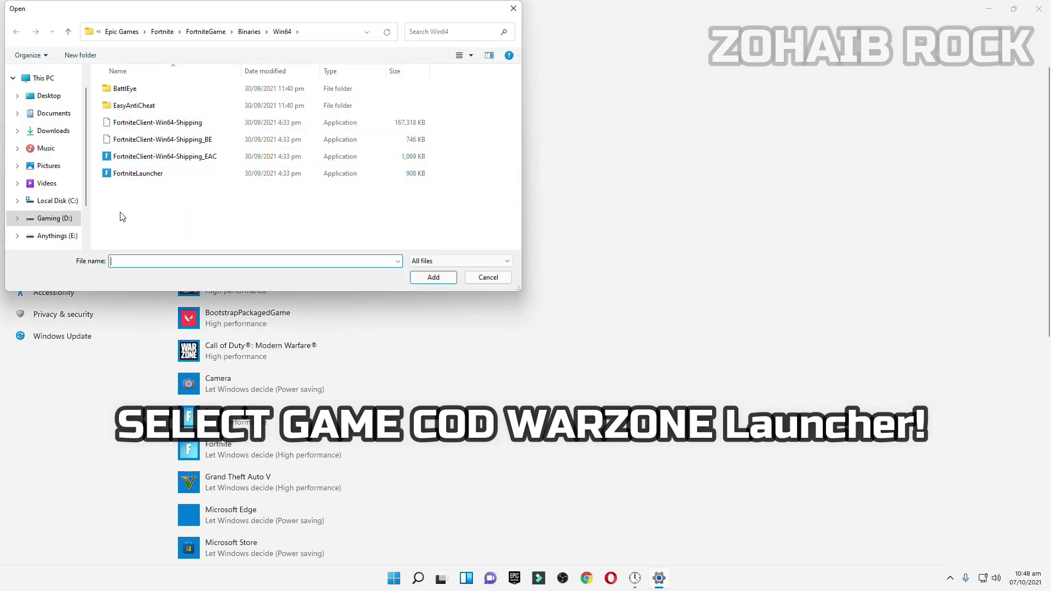
{"action": "scroll", "coordinate": [61, 230], "scroll_direction": "down", "scroll_amount": 2}
{"action": "left_click", "coordinate": [57, 214]}
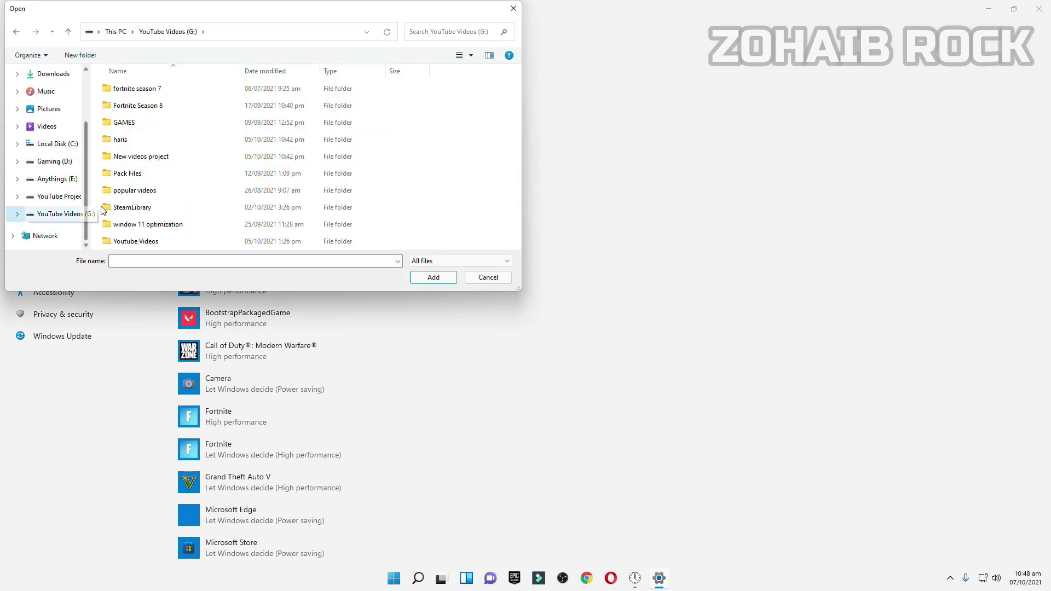
{"action": "double_click", "coordinate": [138, 124]}
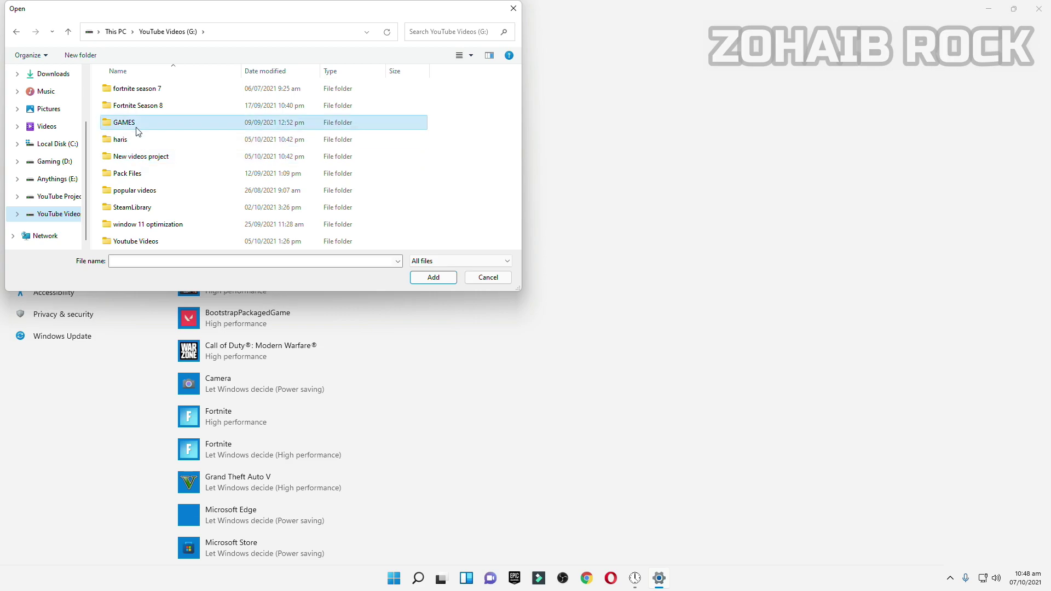
{"action": "left_click", "coordinate": [162, 130]}
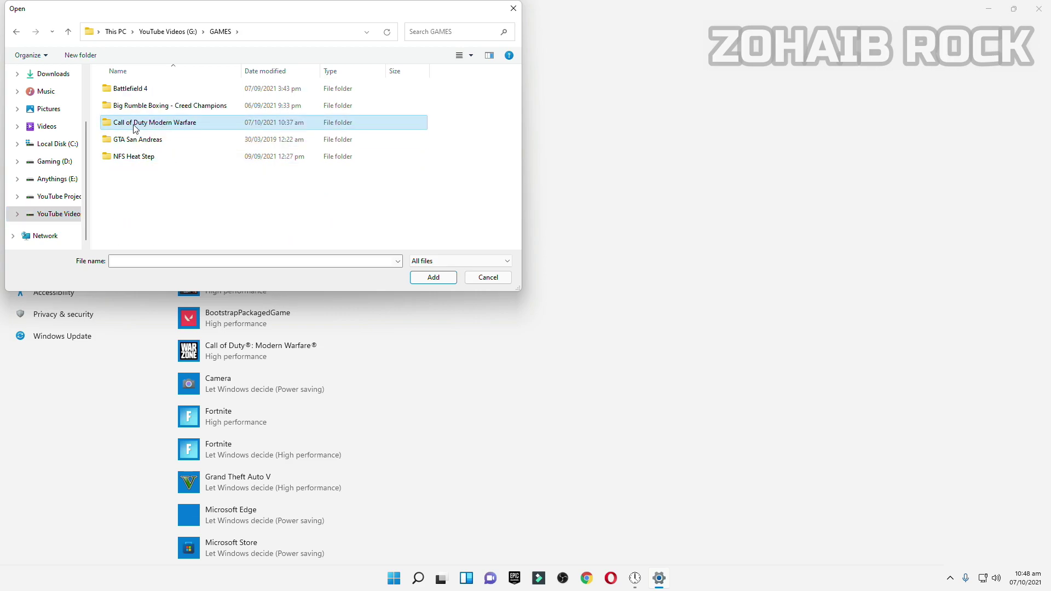
{"action": "double_click", "coordinate": [168, 126]}
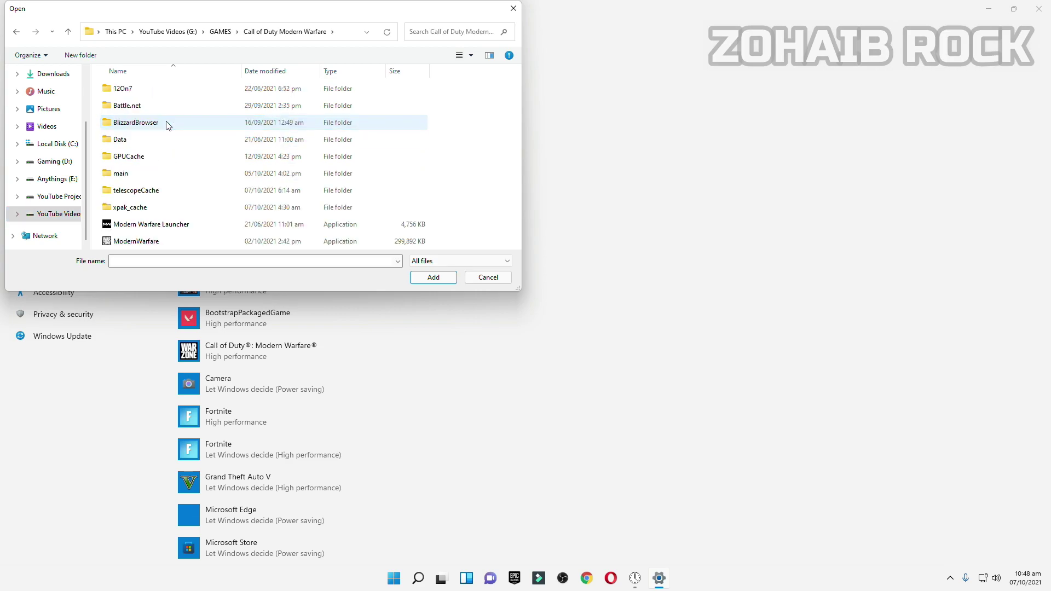
{"action": "left_click", "coordinate": [175, 226]}
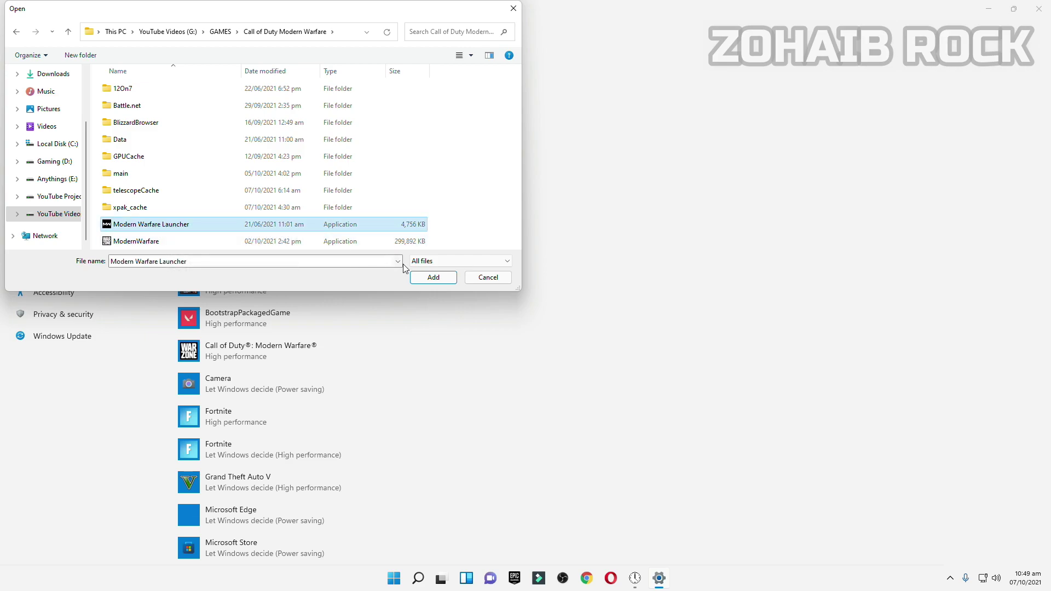
{"action": "left_click", "coordinate": [433, 277]}
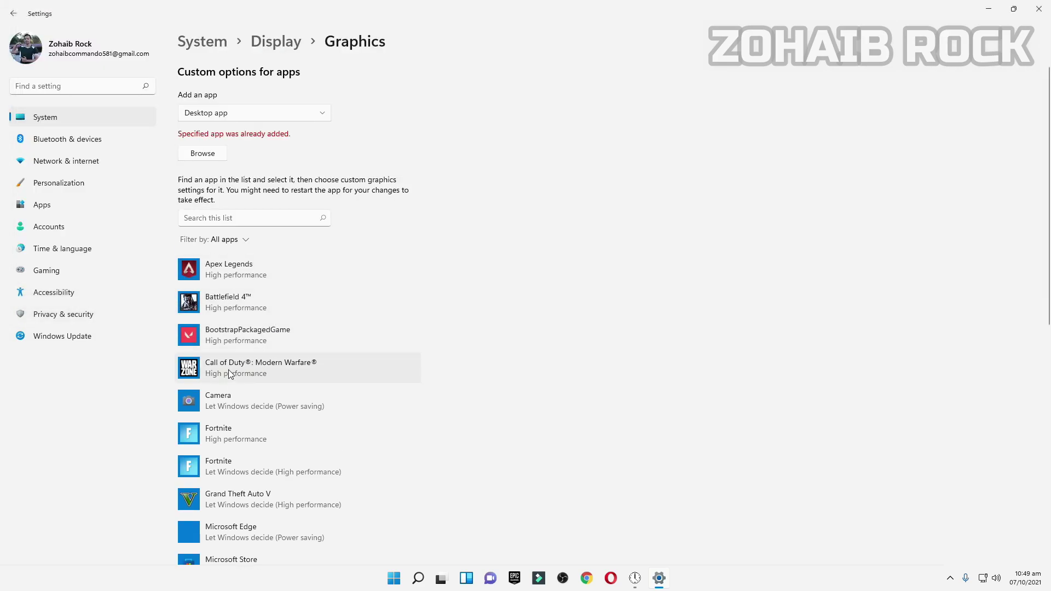
Step: Set the graphics preference of Call of Duty: Modern Warfare to High performance, save it and close Settings
{"action": "left_click", "coordinate": [267, 372]}
{"action": "left_click", "coordinate": [338, 412]}
{"action": "left_click", "coordinate": [488, 253]}
{"action": "left_click", "coordinate": [502, 301]}
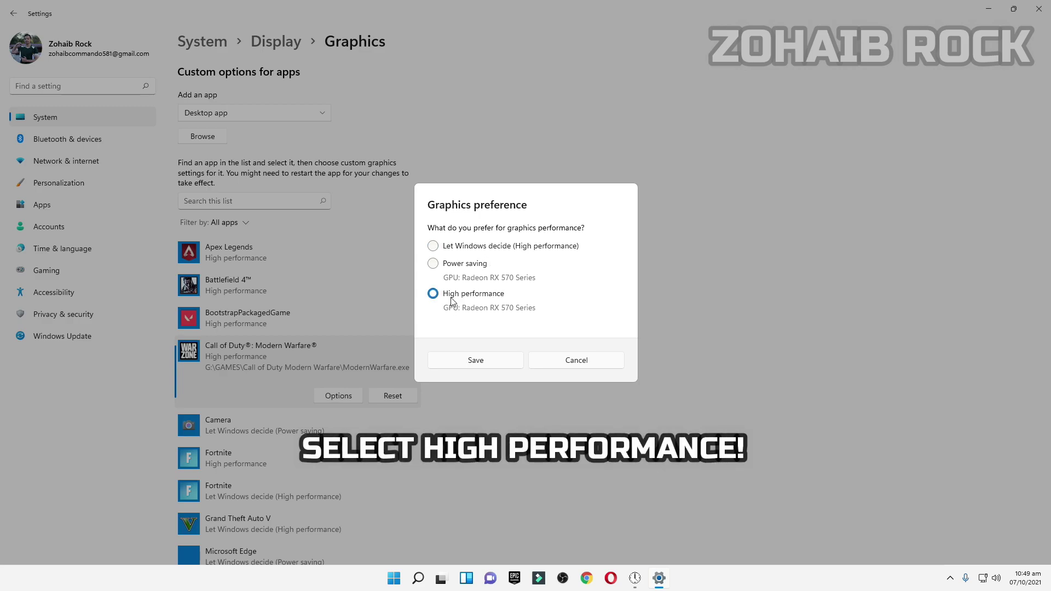
{"action": "left_click", "coordinate": [475, 360]}
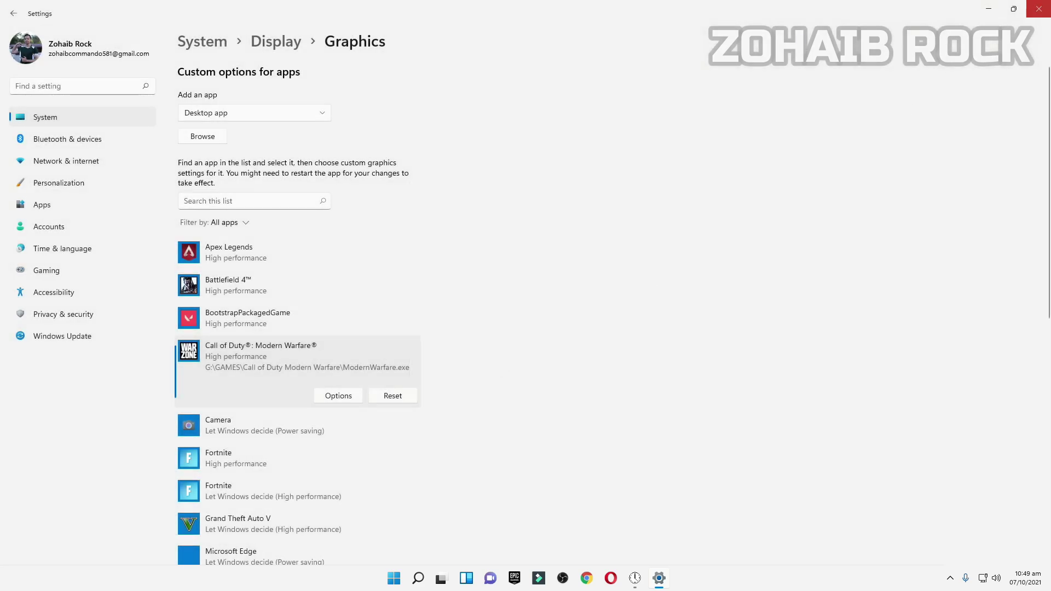
{"action": "key", "text": "alt+F4"}
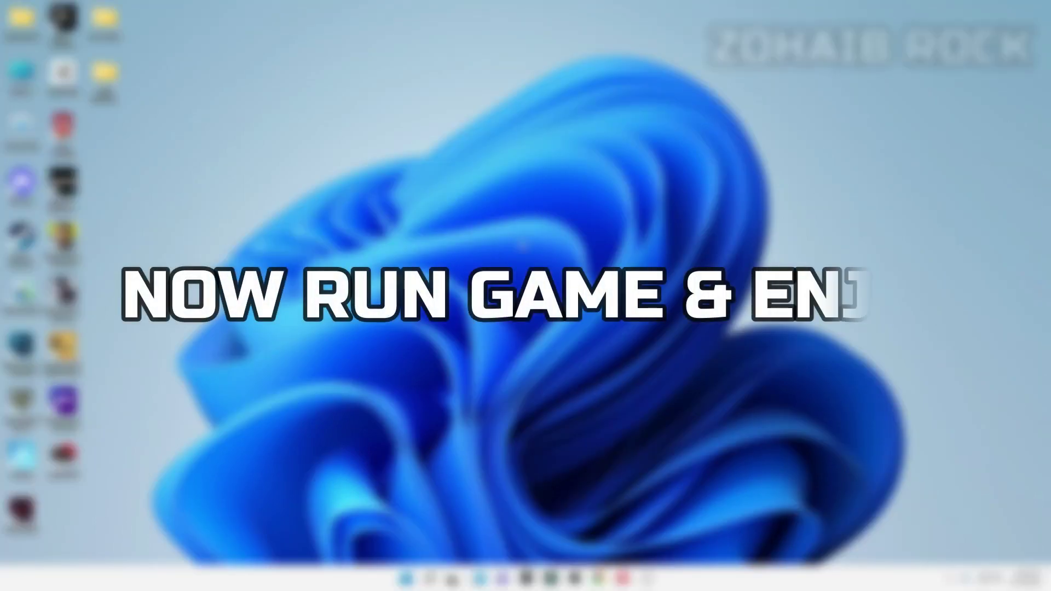